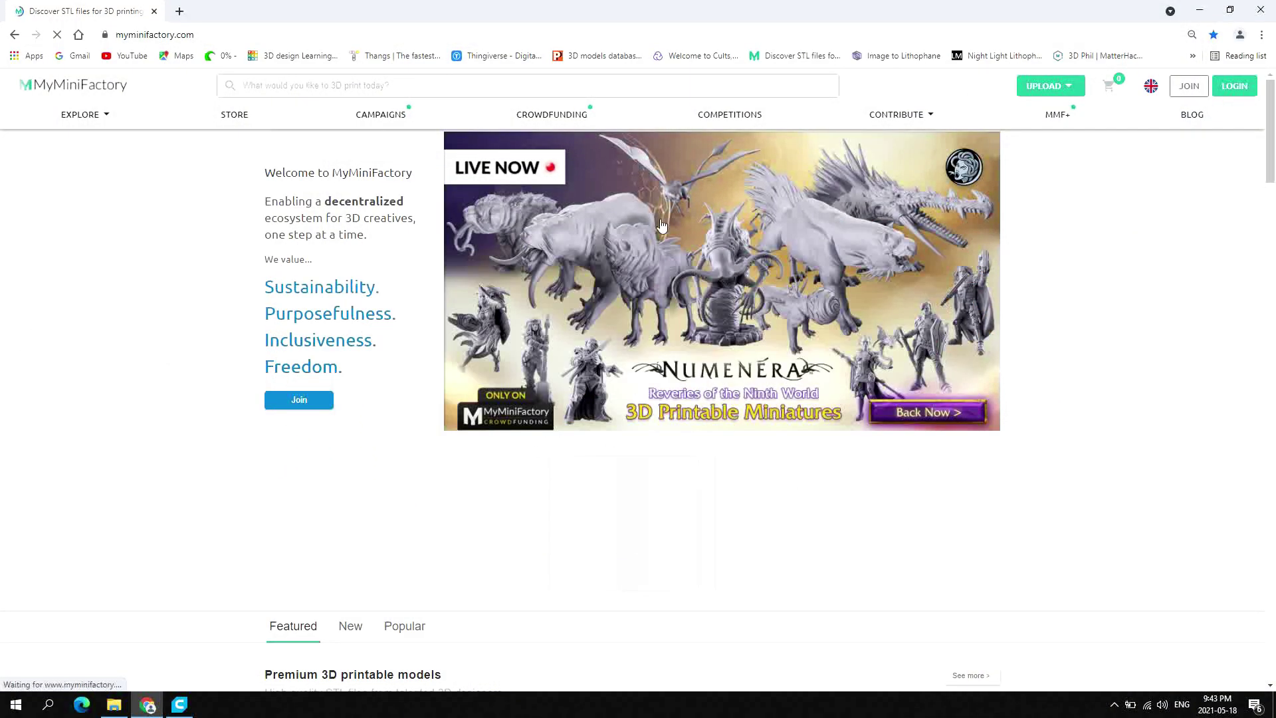
scroll(527, 315, "down", 3)
scroll(526, 315, "down", 2)
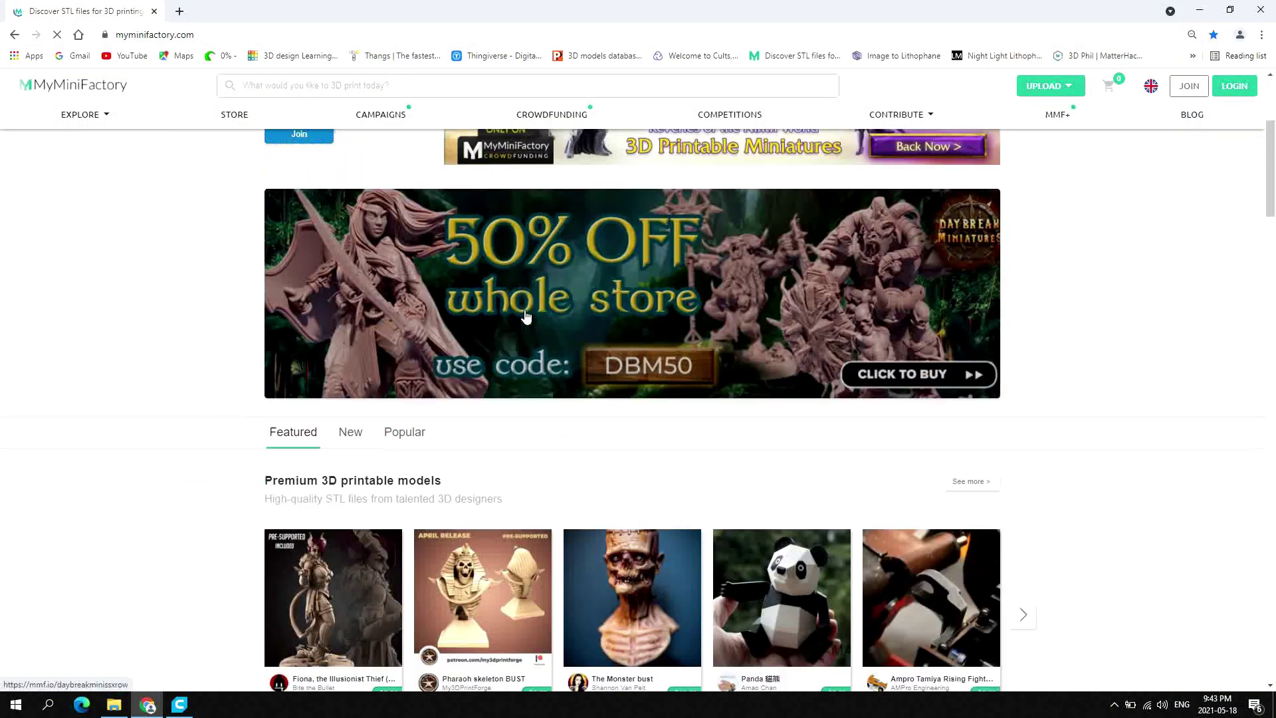
scroll(527, 316, "down", 3)
scroll(527, 315, "down", 2)
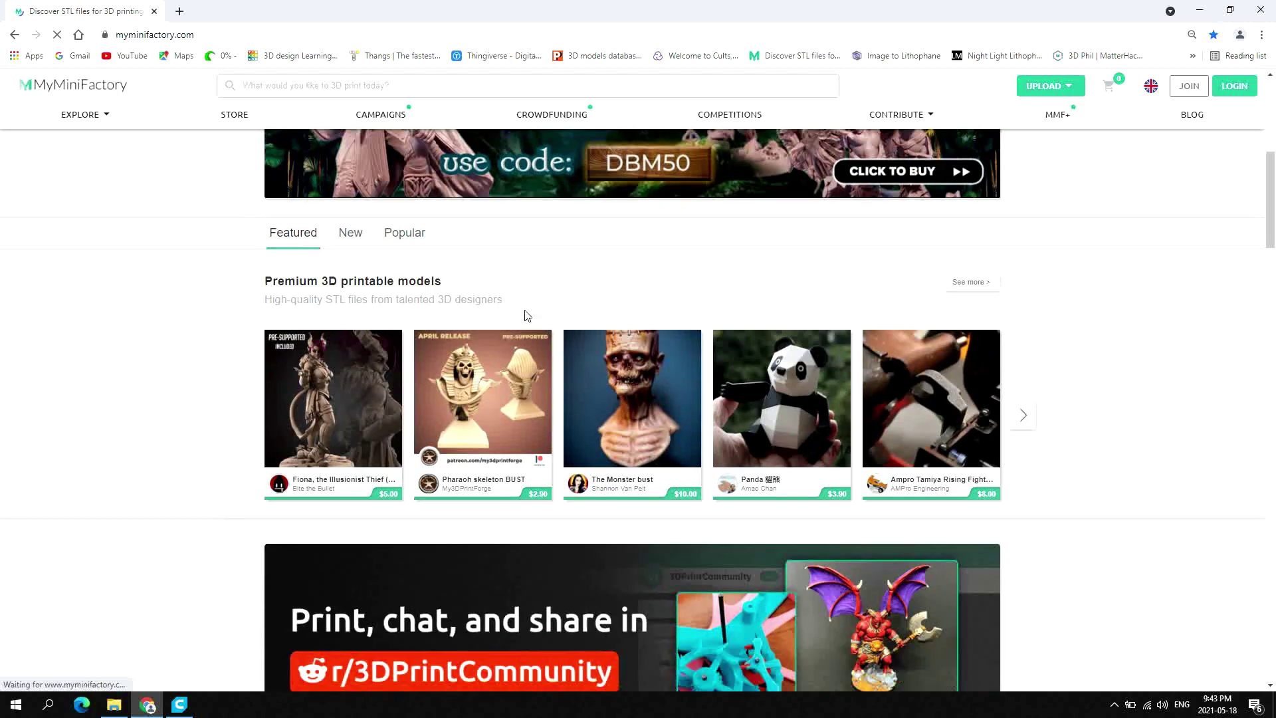
Switch the MyMiniFactory home page to New, then Popular, and open the Deadpool Bust (Classic Edition) model
left_click(350, 232)
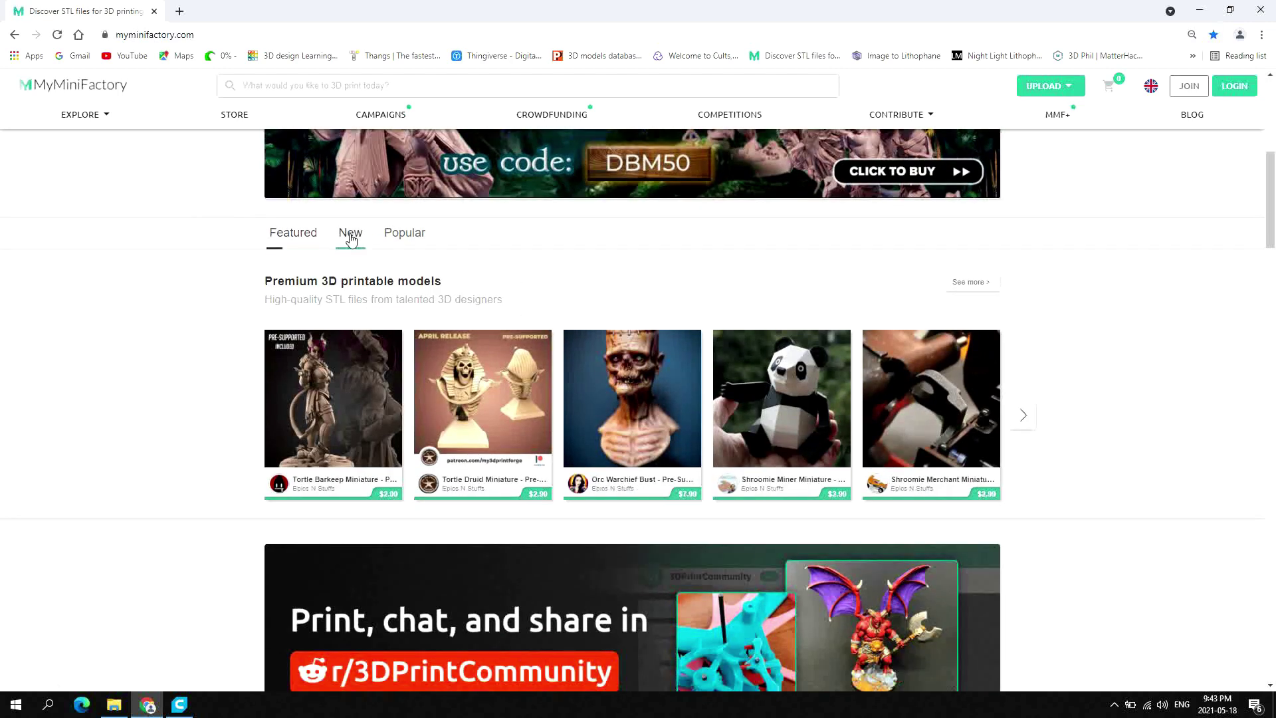
left_click(406, 235)
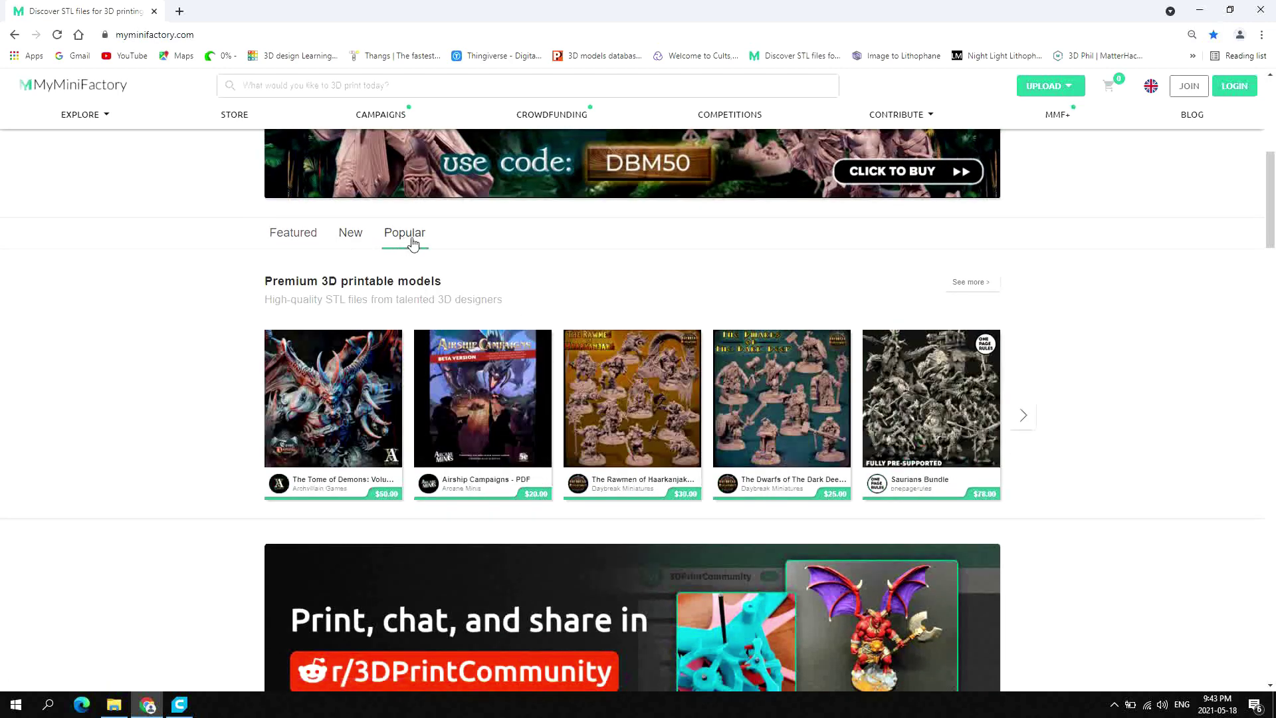
scroll(411, 244, "down", 2)
scroll(417, 237, "down", 2)
scroll(417, 238, "down", 4)
scroll(416, 238, "down", 2)
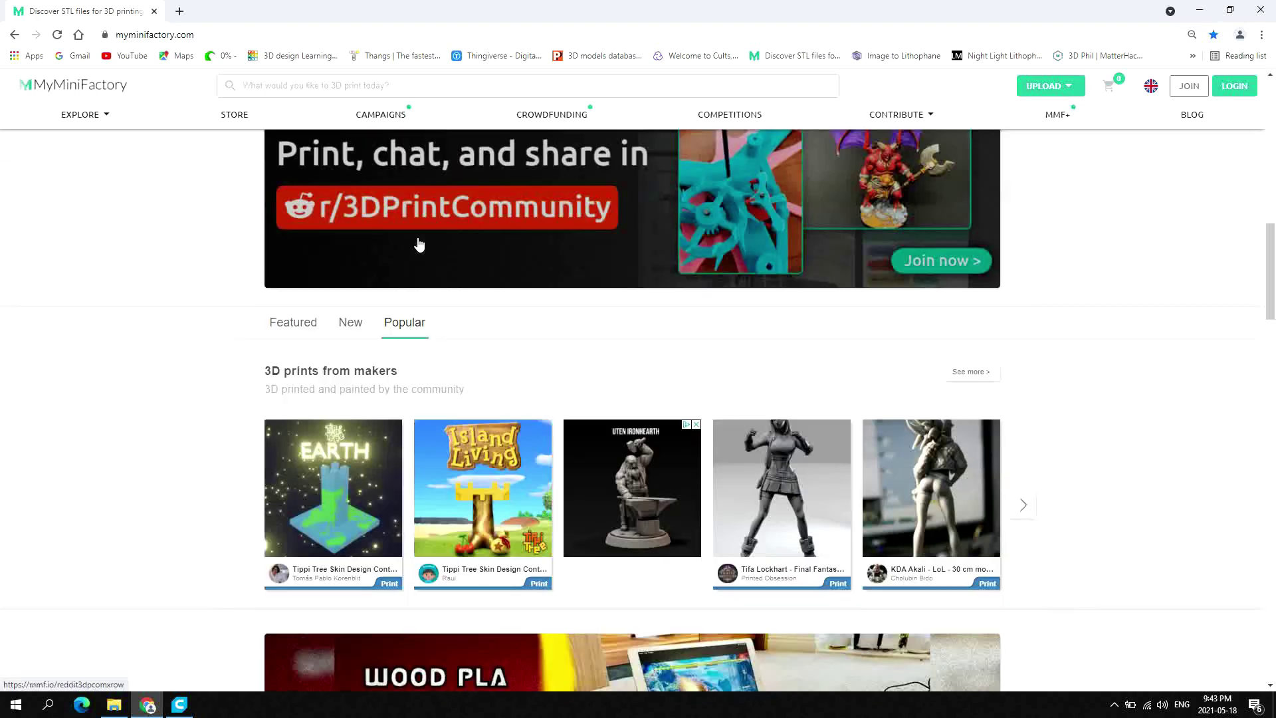
scroll(417, 238, "down", 1)
scroll(416, 239, "down", 2)
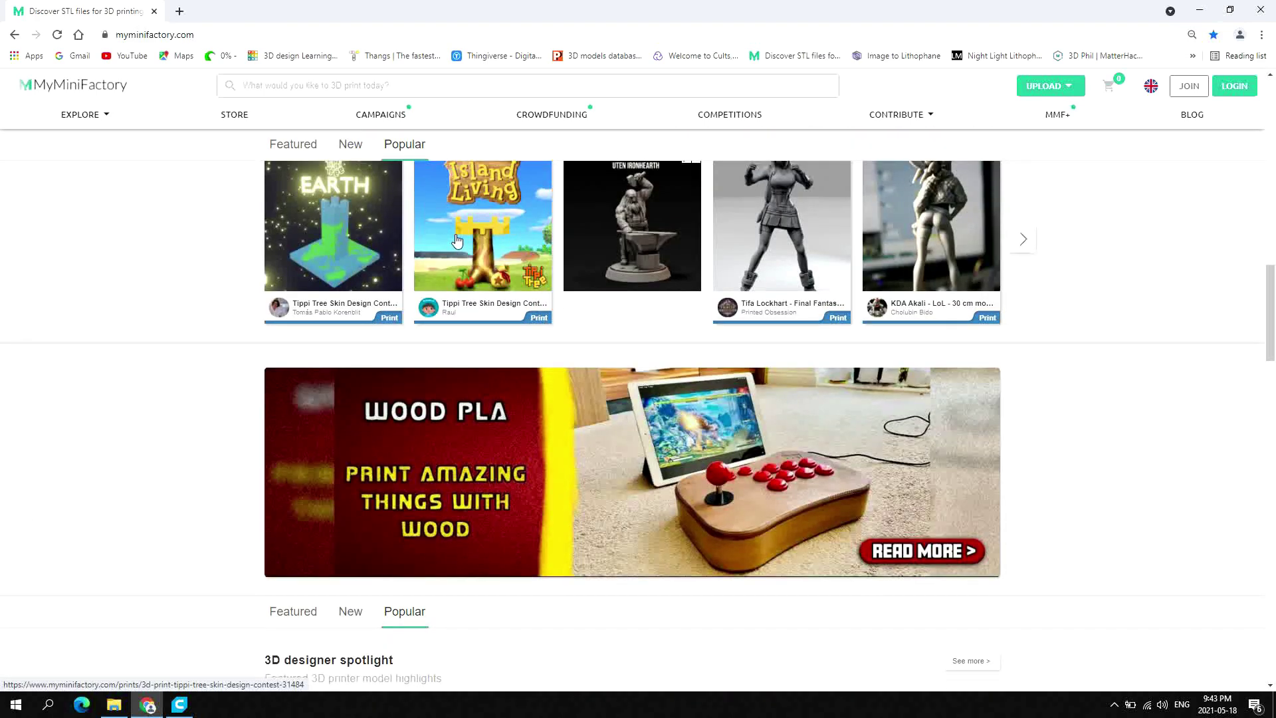
scroll(461, 239, "down", 3)
scroll(535, 289, "down", 1)
scroll(535, 289, "down", 1)
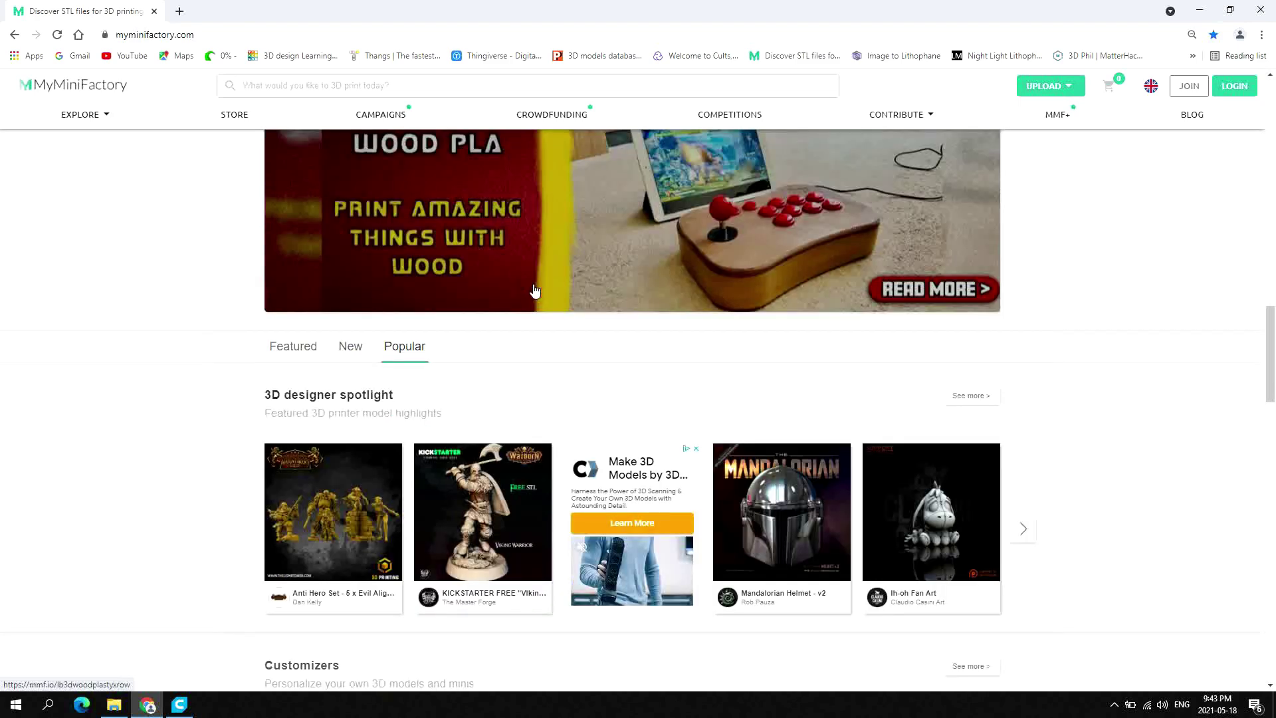
scroll(534, 289, "down", 3)
scroll(534, 290, "down", 2)
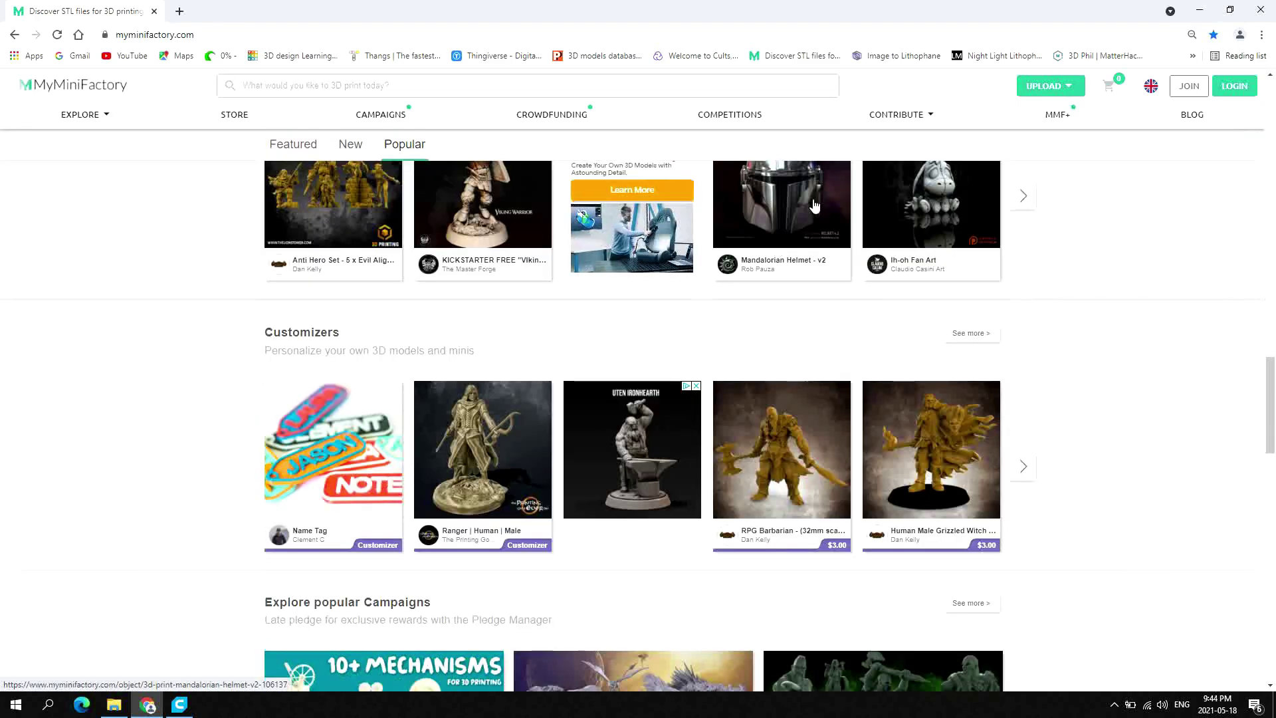
scroll(576, 348, "down", 1)
scroll(575, 348, "down", 2)
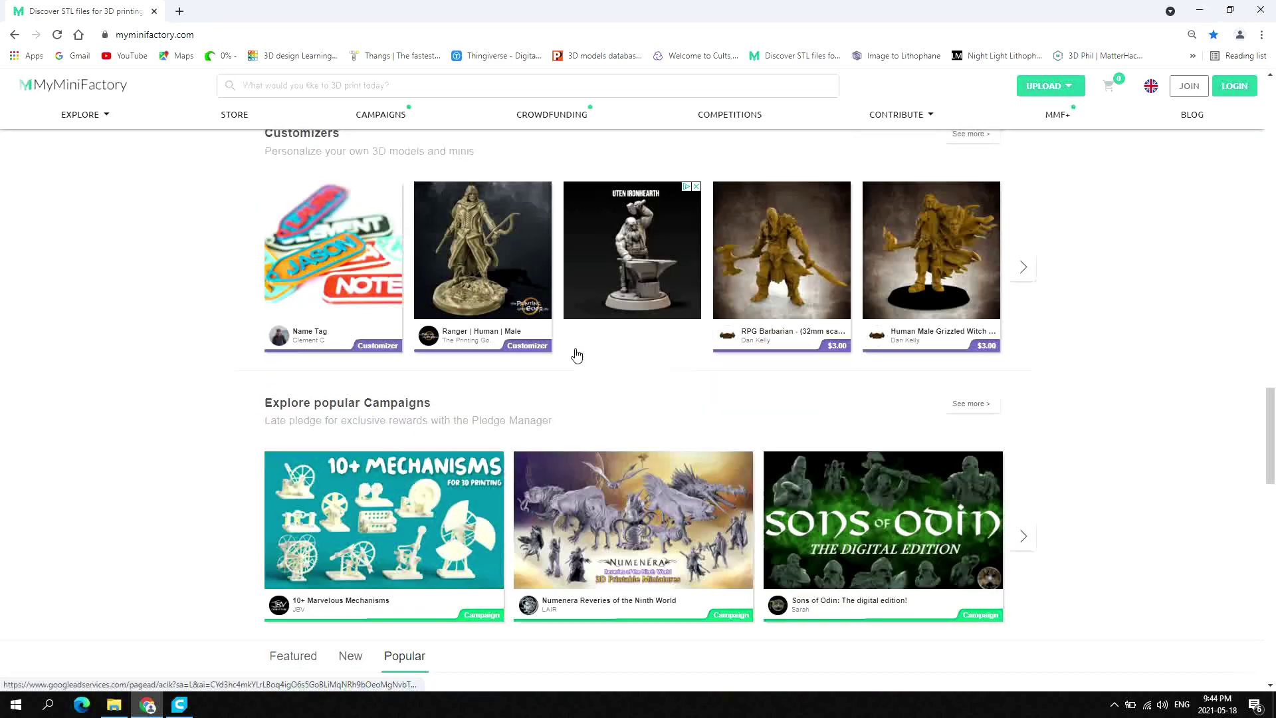
scroll(576, 355, "down", 1)
scroll(577, 354, "down", 1)
scroll(576, 353, "down", 1)
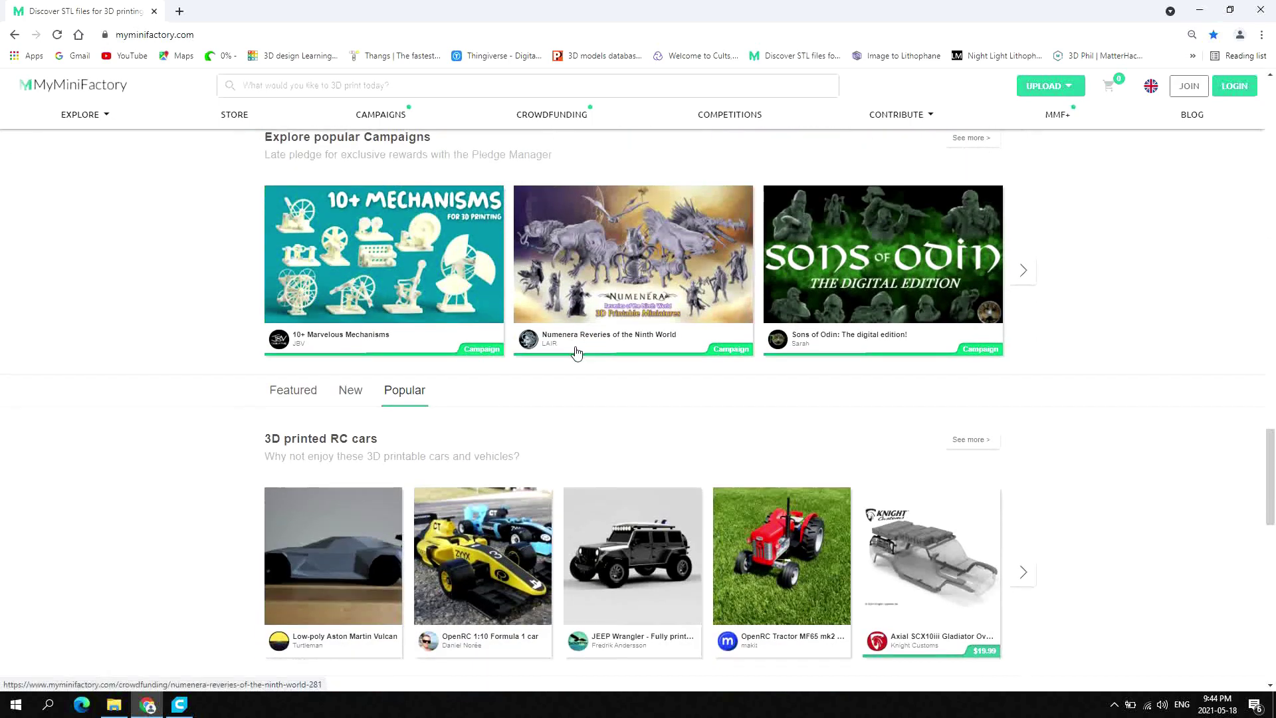
scroll(577, 351, "down", 2)
scroll(576, 350, "down", 1)
scroll(576, 351, "down", 1)
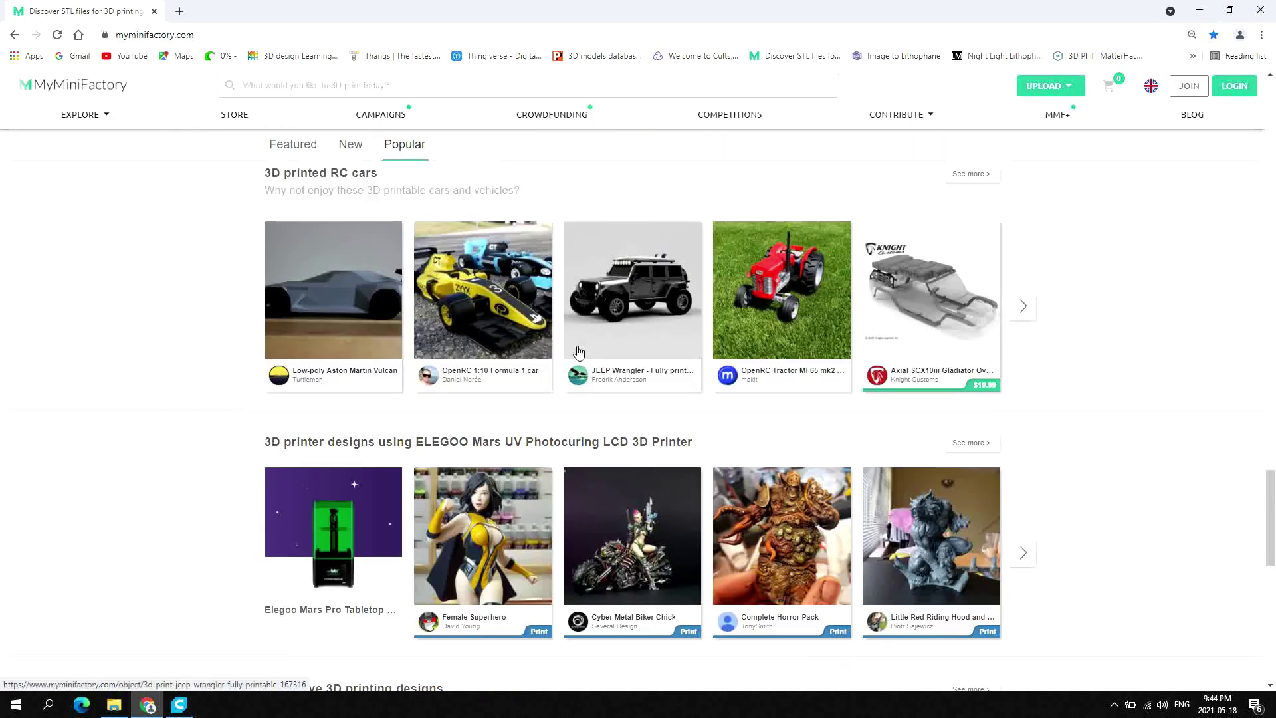
scroll(576, 352, "down", 1)
scroll(576, 351, "down", 1)
scroll(577, 351, "down", 2)
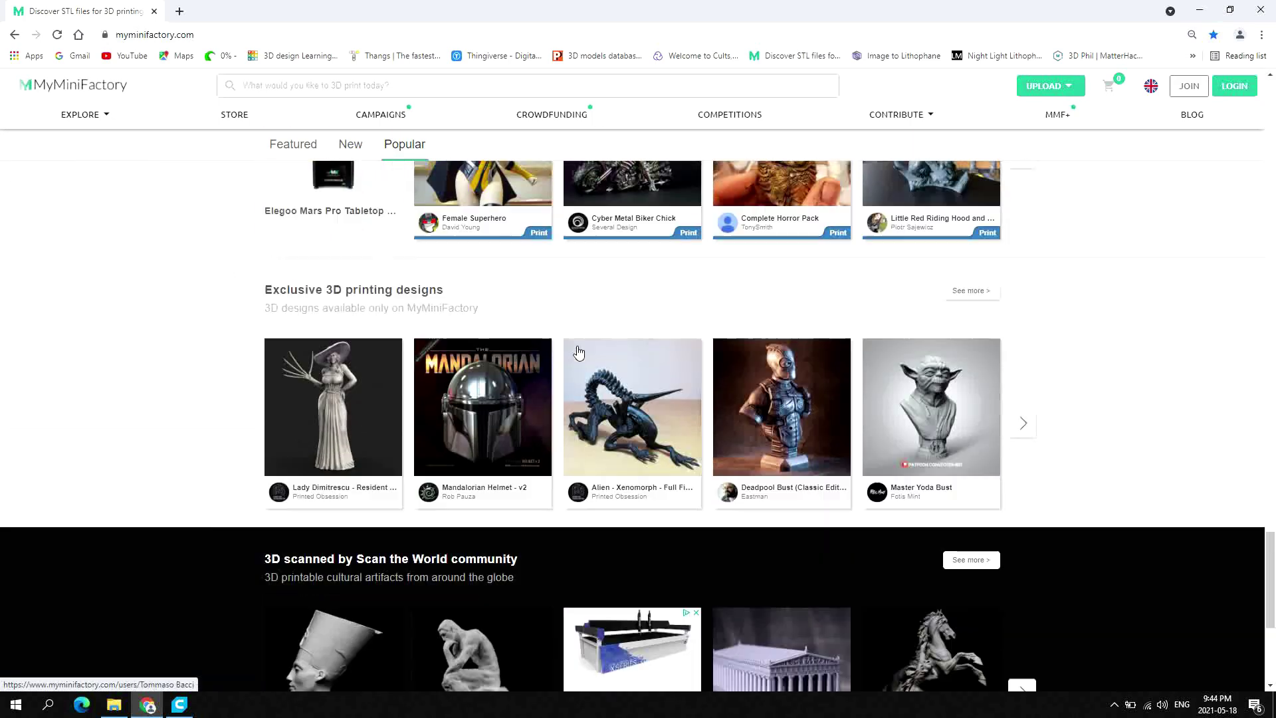
left_click(796, 397)
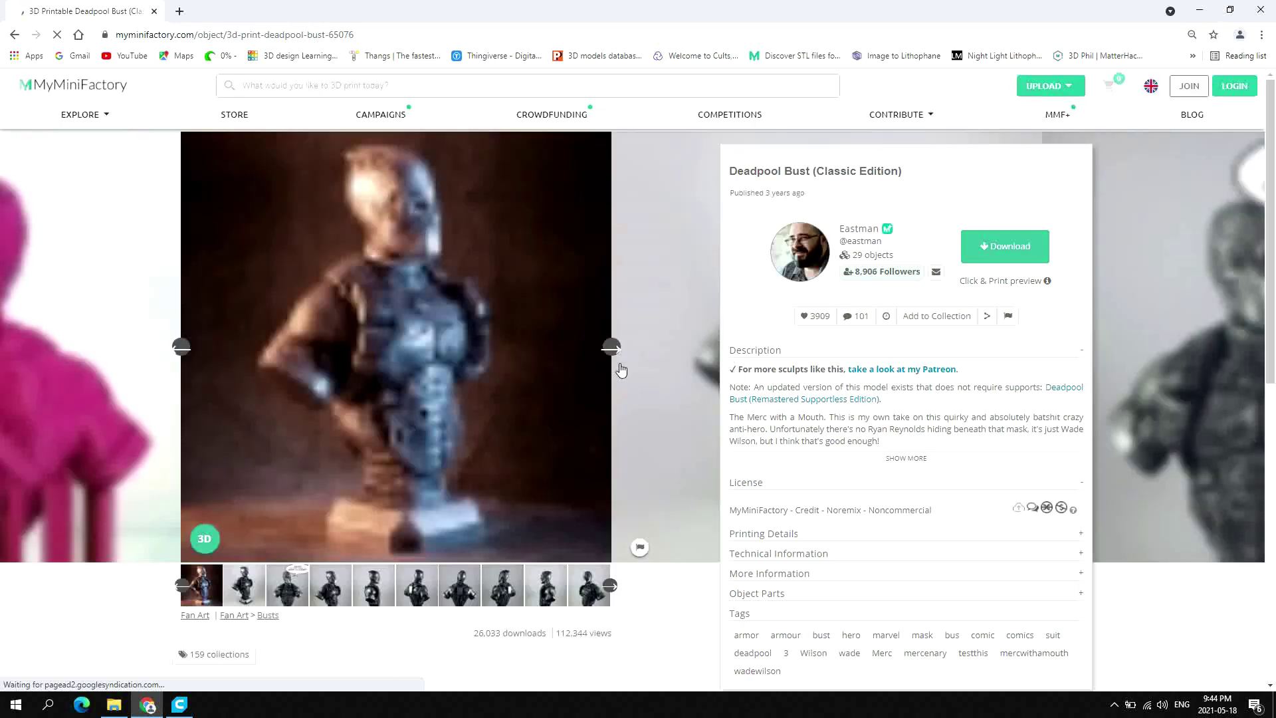
scroll(539, 419, "down", 1)
scroll(528, 399, "down", 3)
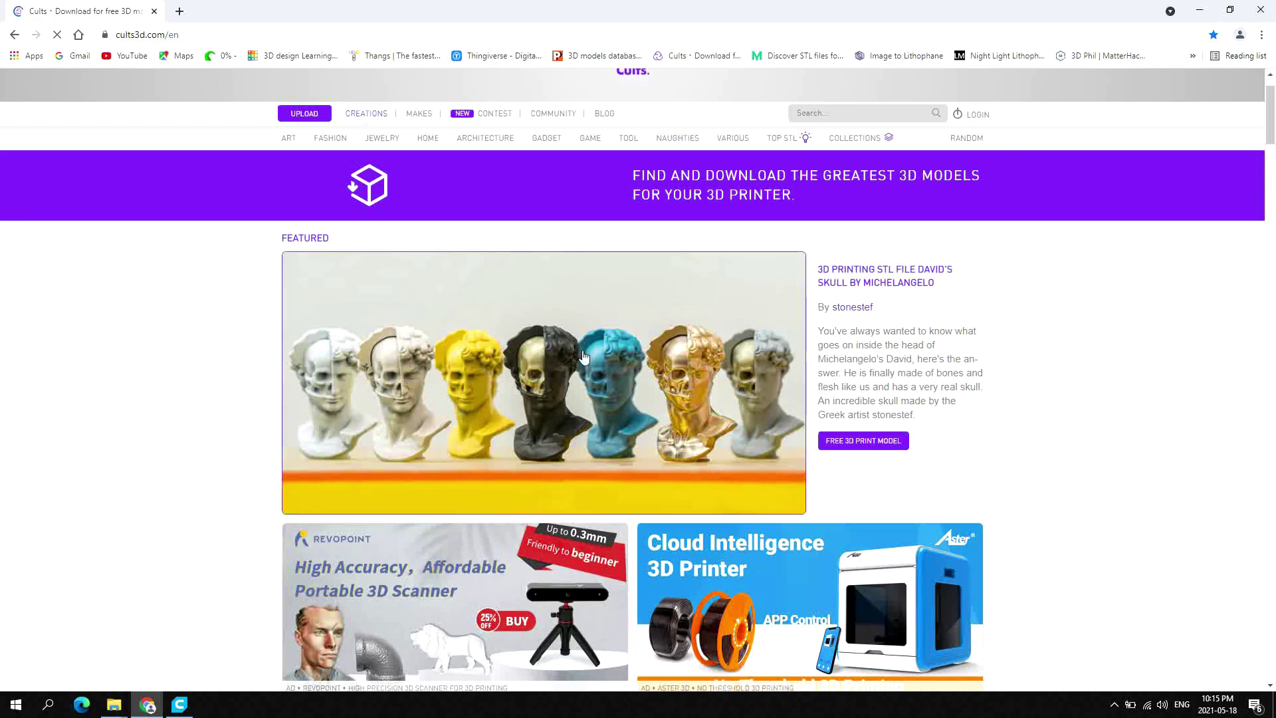
scroll(590, 355, "down", 3)
scroll(589, 354, "down", 2)
scroll(590, 354, "down", 2)
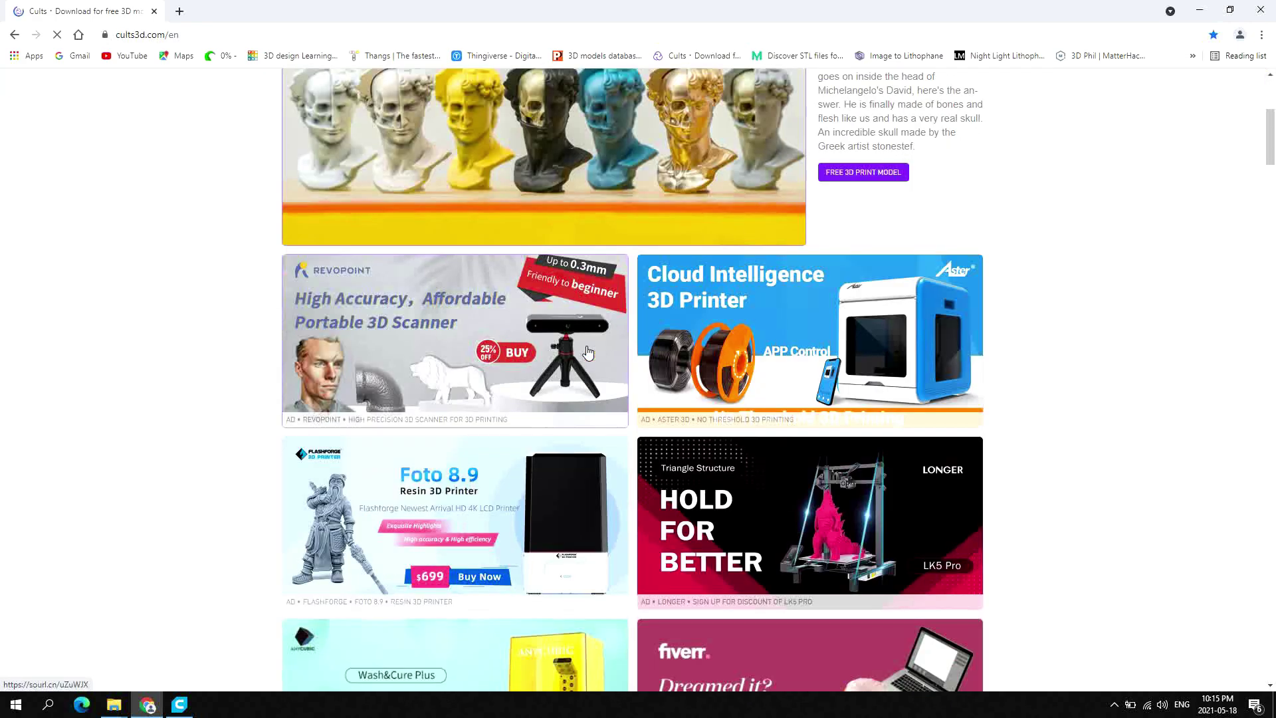
scroll(588, 351, "down", 3)
scroll(588, 351, "down", 3)
scroll(588, 351, "down", 2)
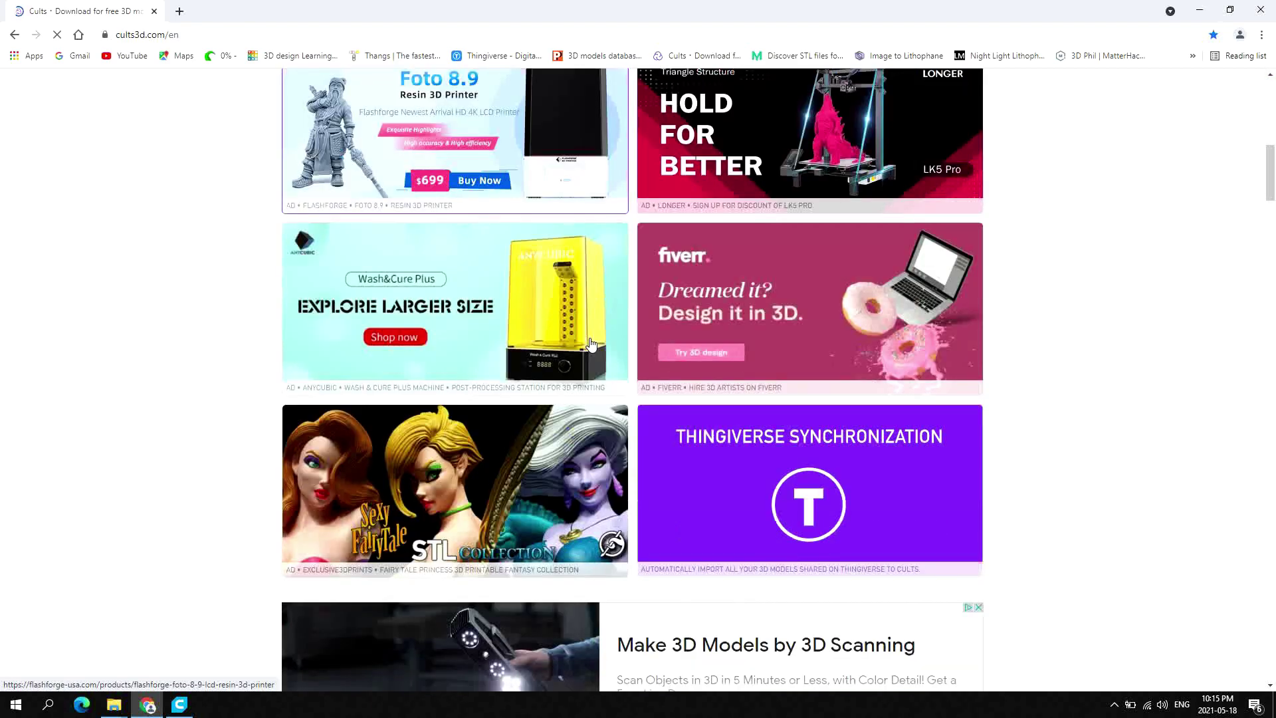
scroll(588, 351, "down", 4)
scroll(589, 345, "down", 2)
scroll(590, 344, "down", 3)
scroll(590, 344, "down", 1)
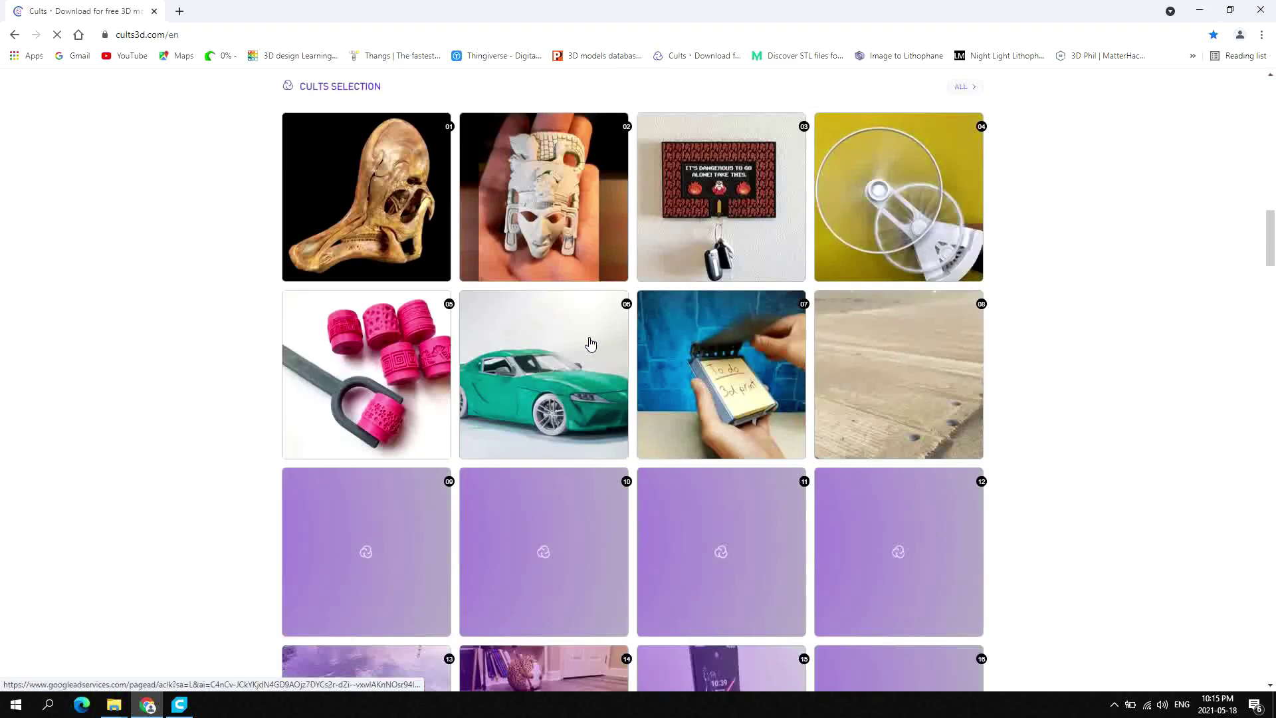
scroll(589, 344, "down", 5)
scroll(590, 344, "down", 2)
scroll(589, 345, "down", 4)
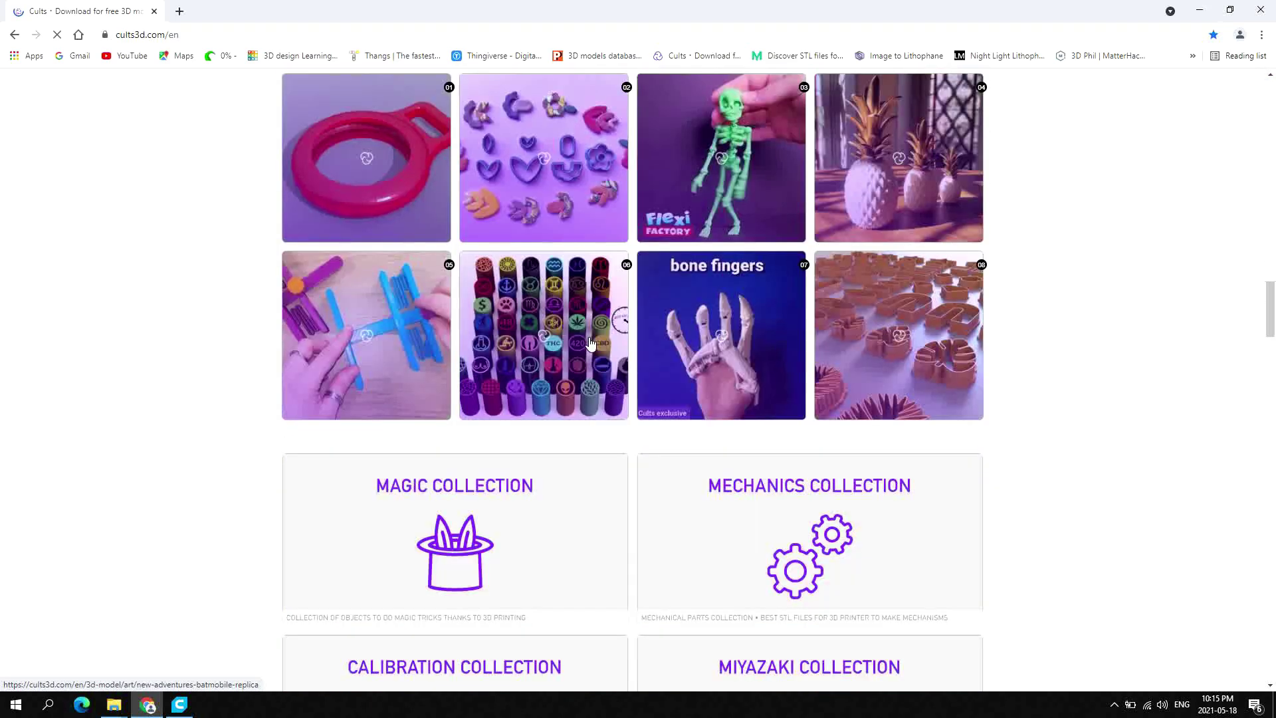
scroll(590, 344, "down", 4)
scroll(589, 344, "down", 2)
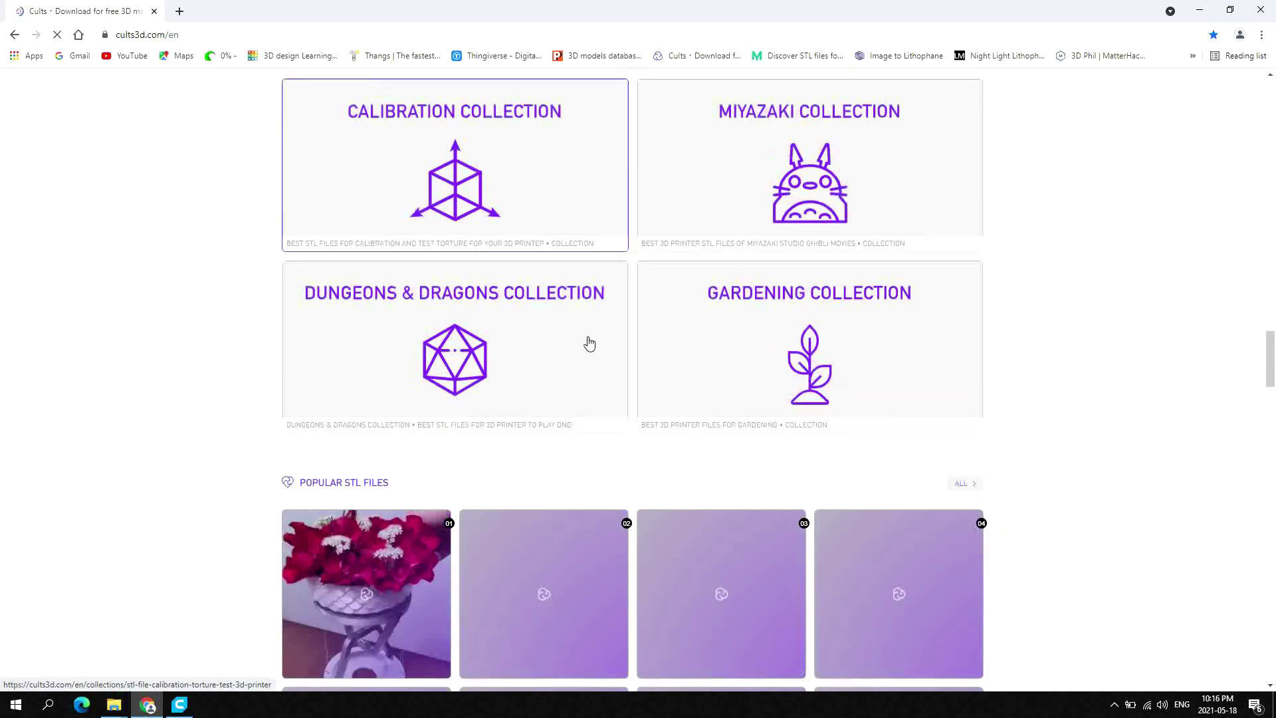
scroll(590, 344, "down", 2)
scroll(589, 344, "down", 2)
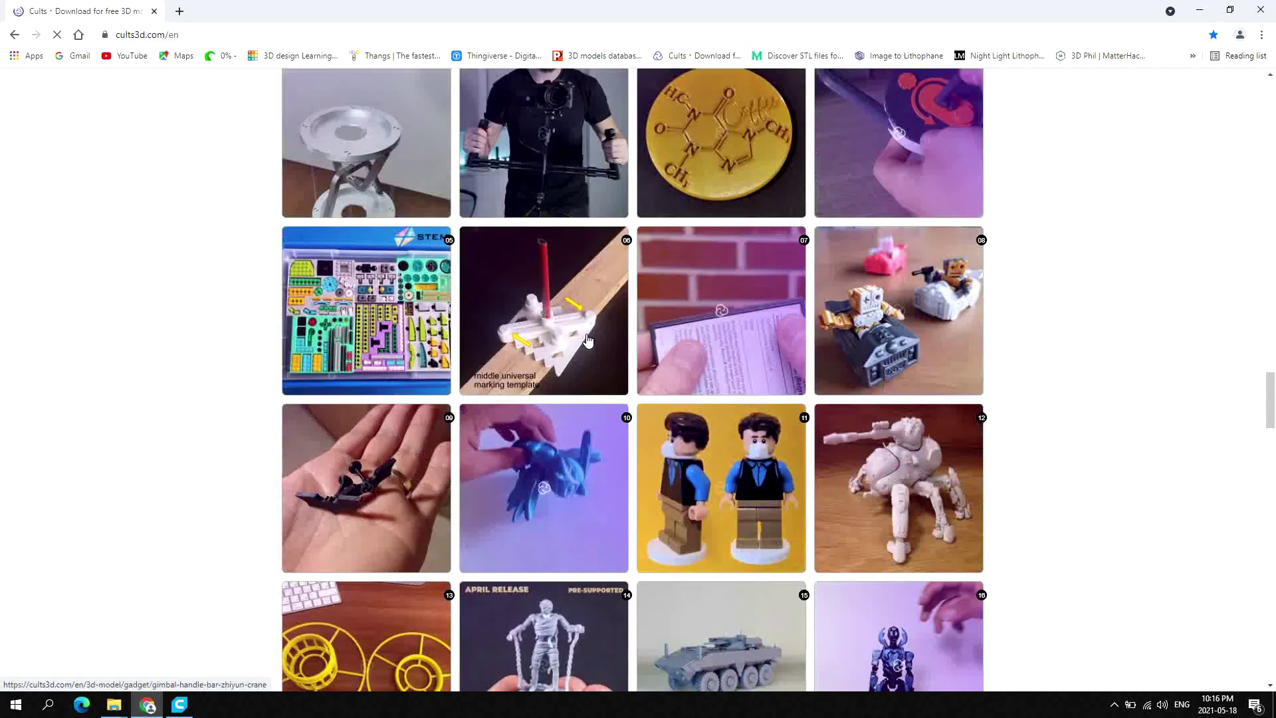
scroll(590, 343, "down", 1)
scroll(963, 486, "up", 1)
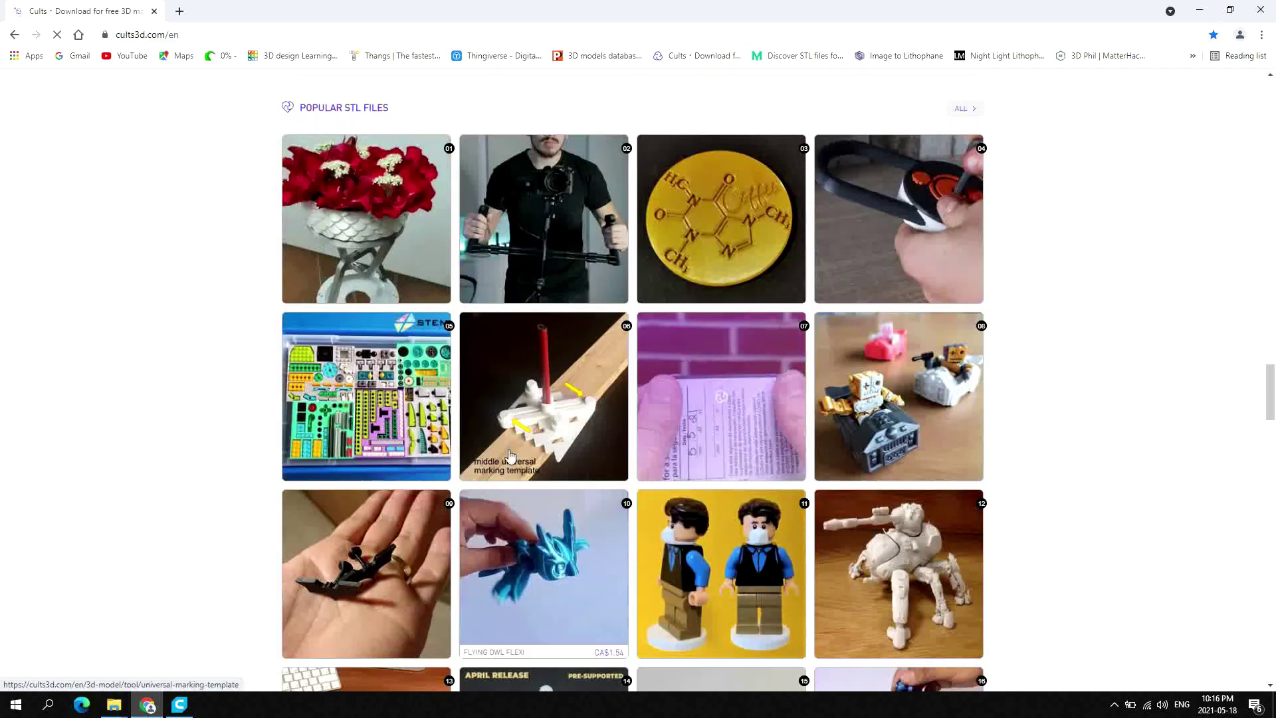
scroll(509, 456, "down", 8)
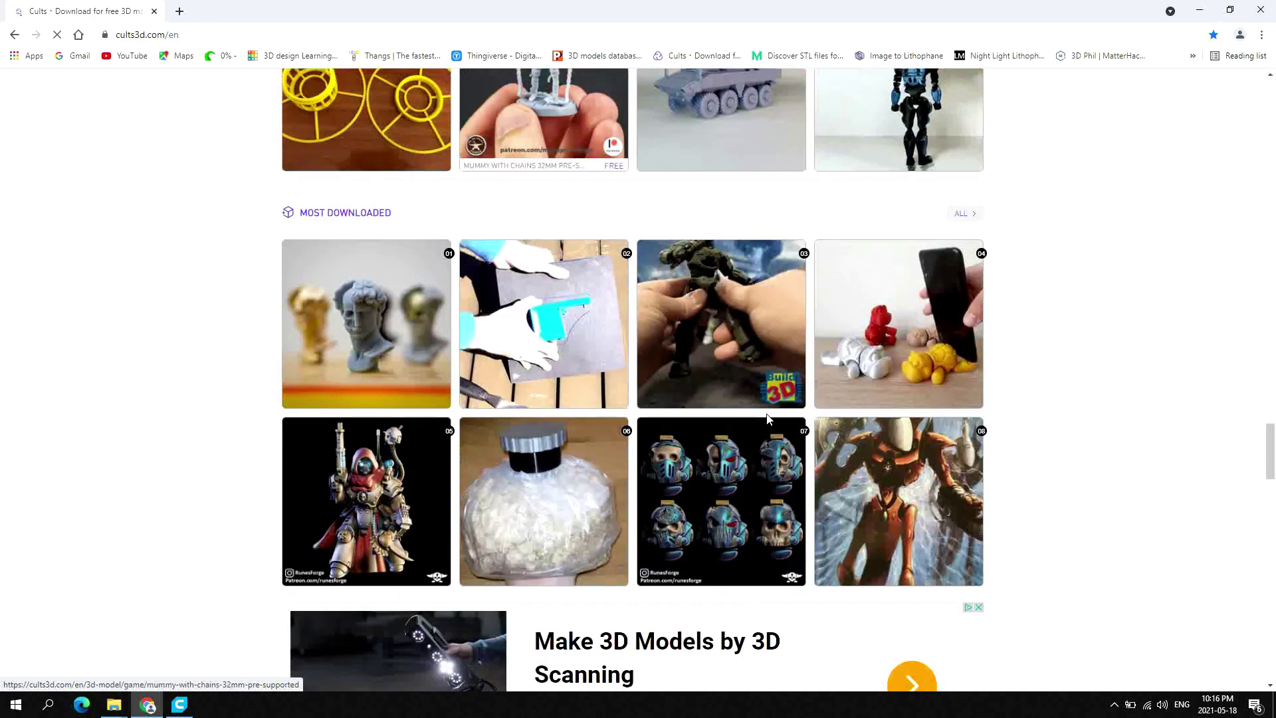
Open the Flexi Turtle model from Cults' Most Downloaded section
left_click(893, 348)
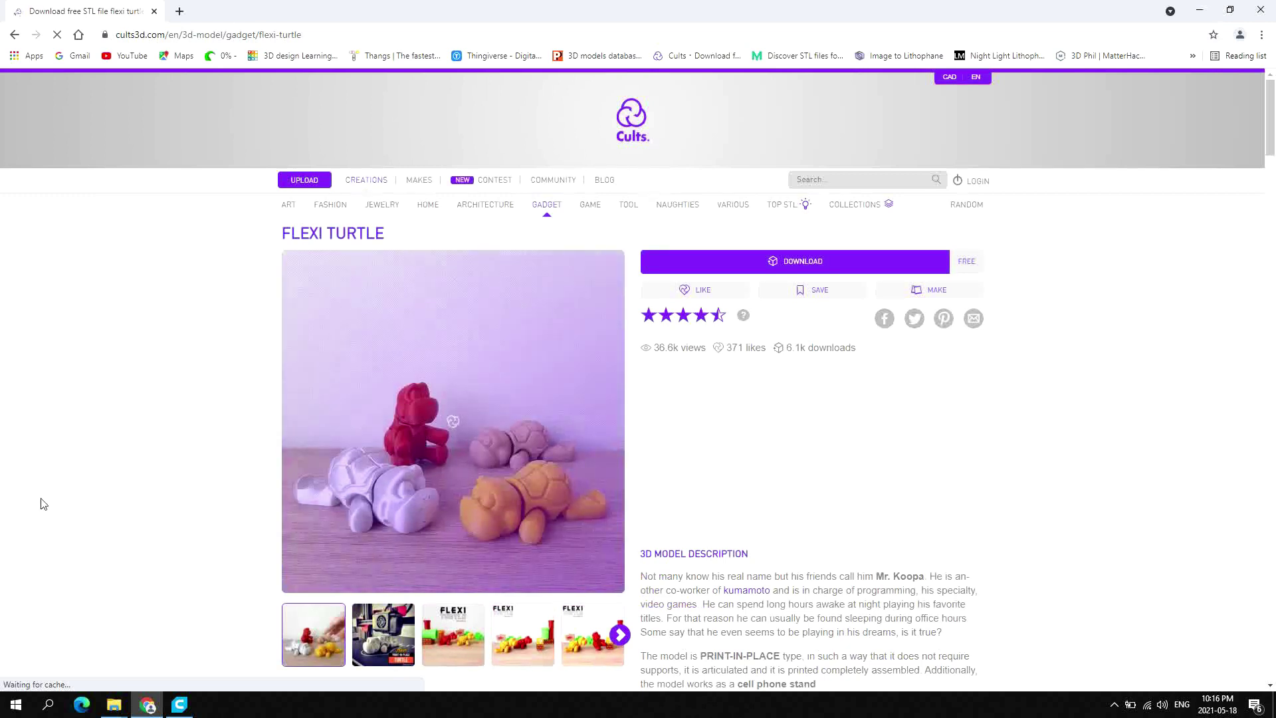
scroll(193, 420, "down", 2)
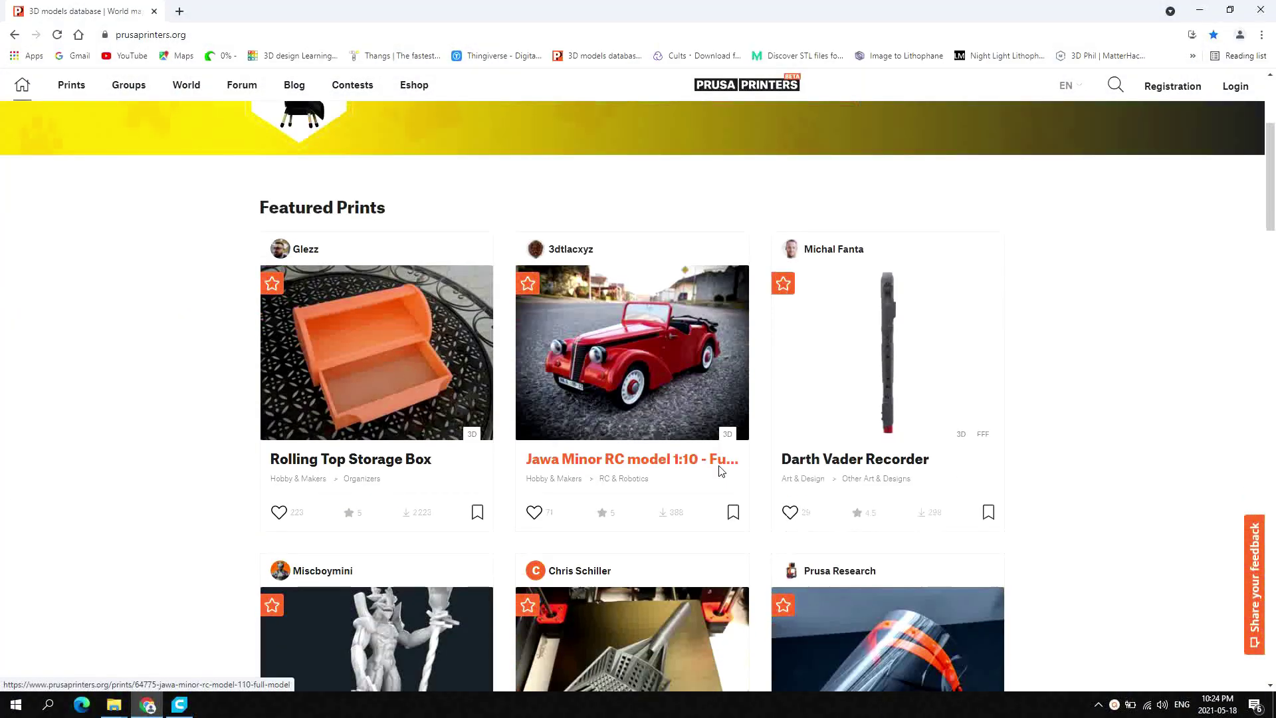
scroll(639, 439, "down", 2)
scroll(409, 477, "down", 3)
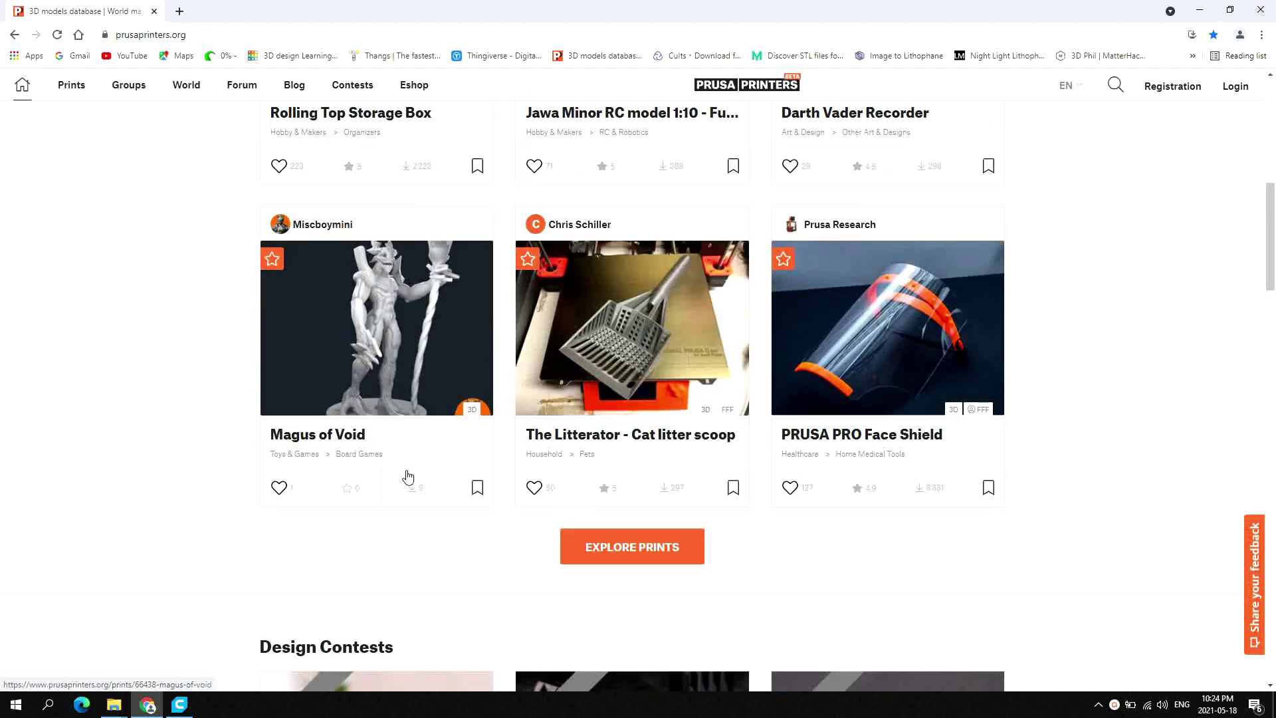
scroll(409, 477, "down", 2)
scroll(409, 468, "up", 2)
scroll(408, 467, "down", 3)
scroll(412, 468, "down", 4)
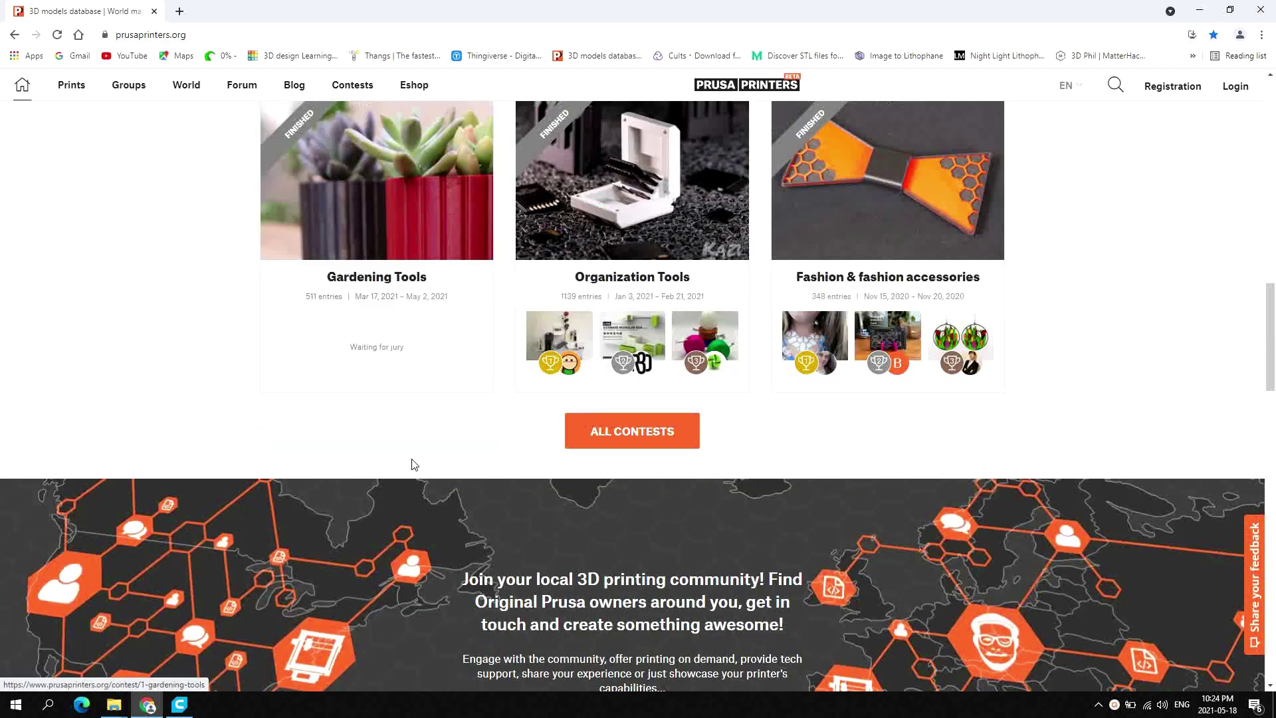
scroll(412, 468, "down", 1)
scroll(411, 458, "up", 5)
scroll(481, 446, "up", 3)
scroll(482, 446, "up", 4)
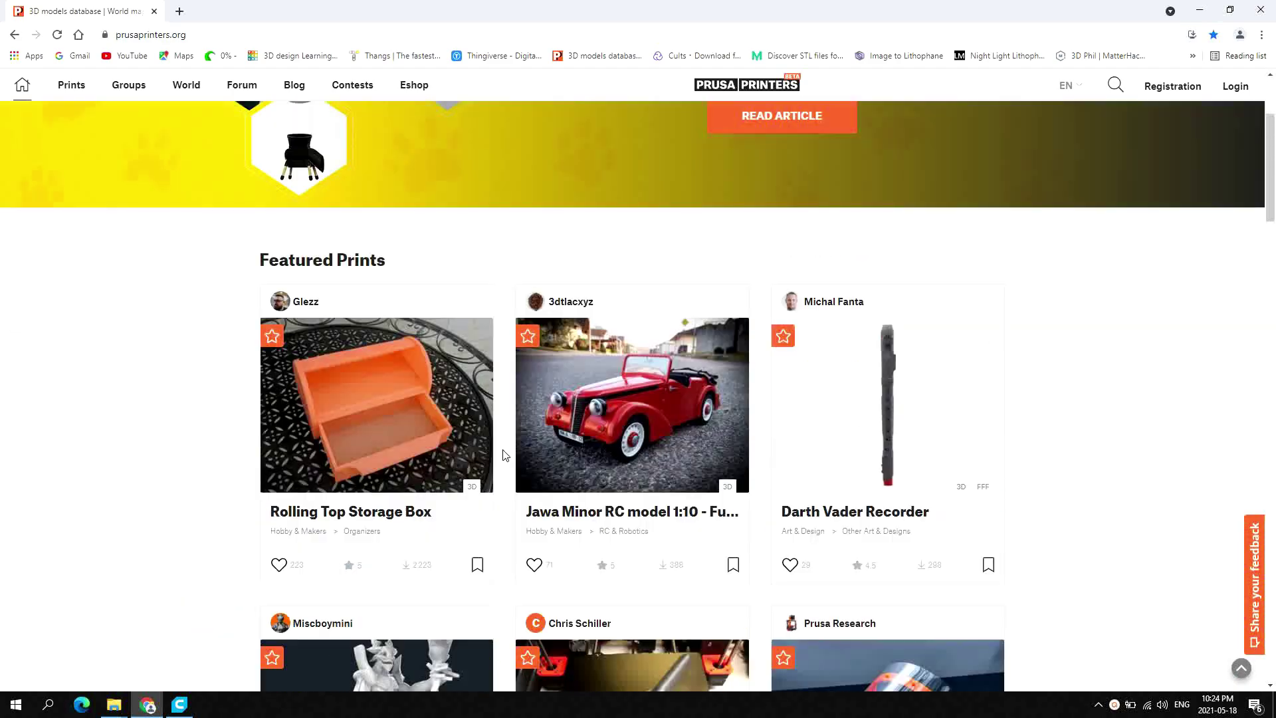
scroll(515, 460, "up", 2)
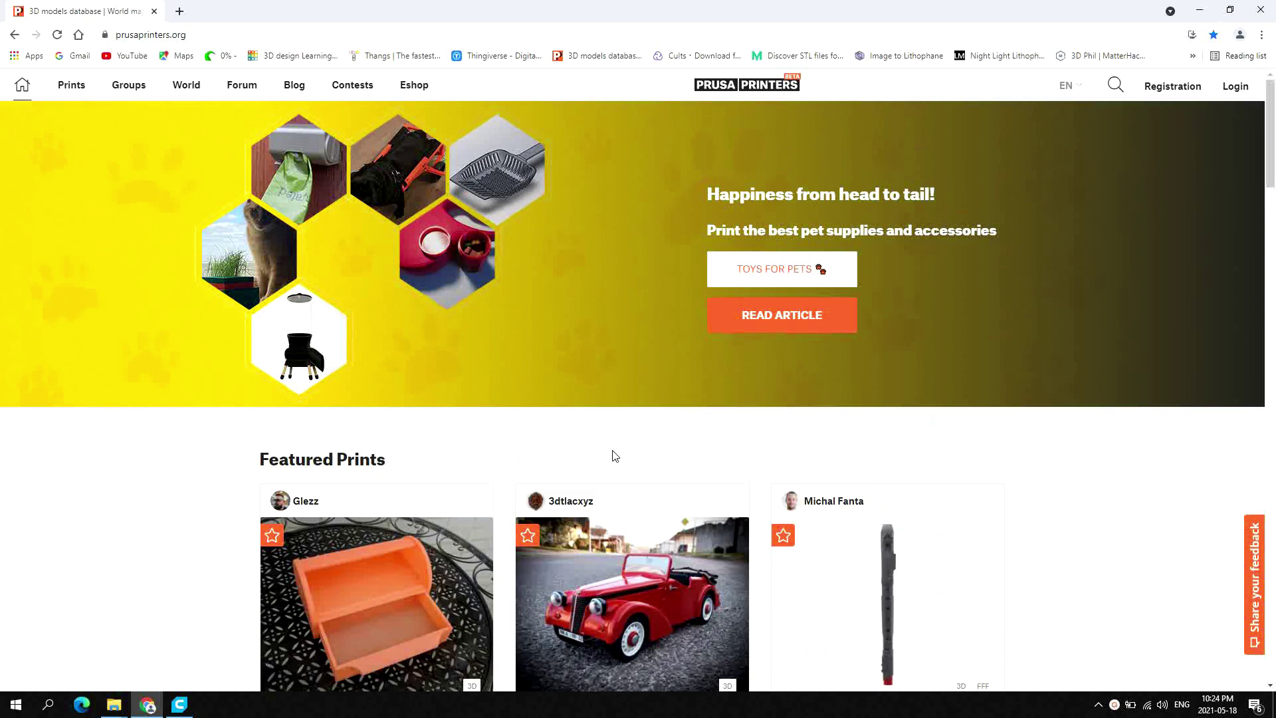
scroll(613, 456, "down", 2)
scroll(612, 450, "down", 2)
scroll(612, 450, "down", 2)
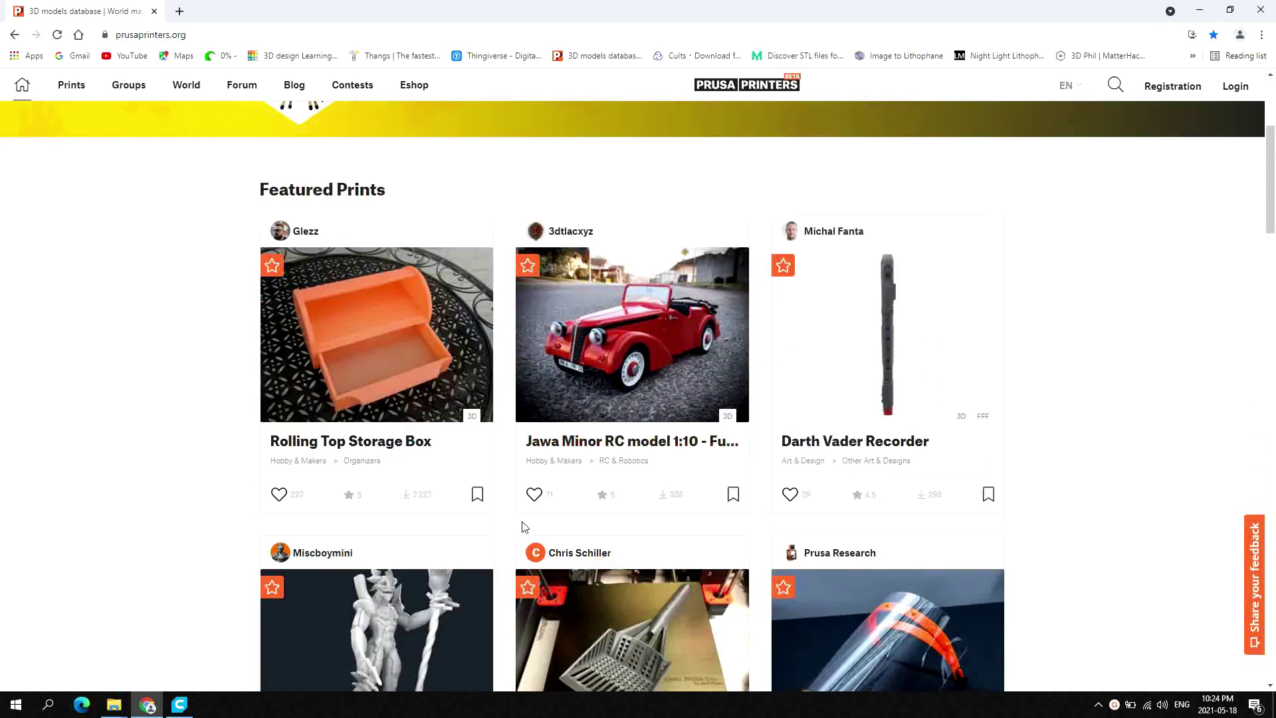
scroll(521, 527, "down", 3)
View The Litterator cat litter scoop, then list the 8,604 Household prints
left_click(538, 539)
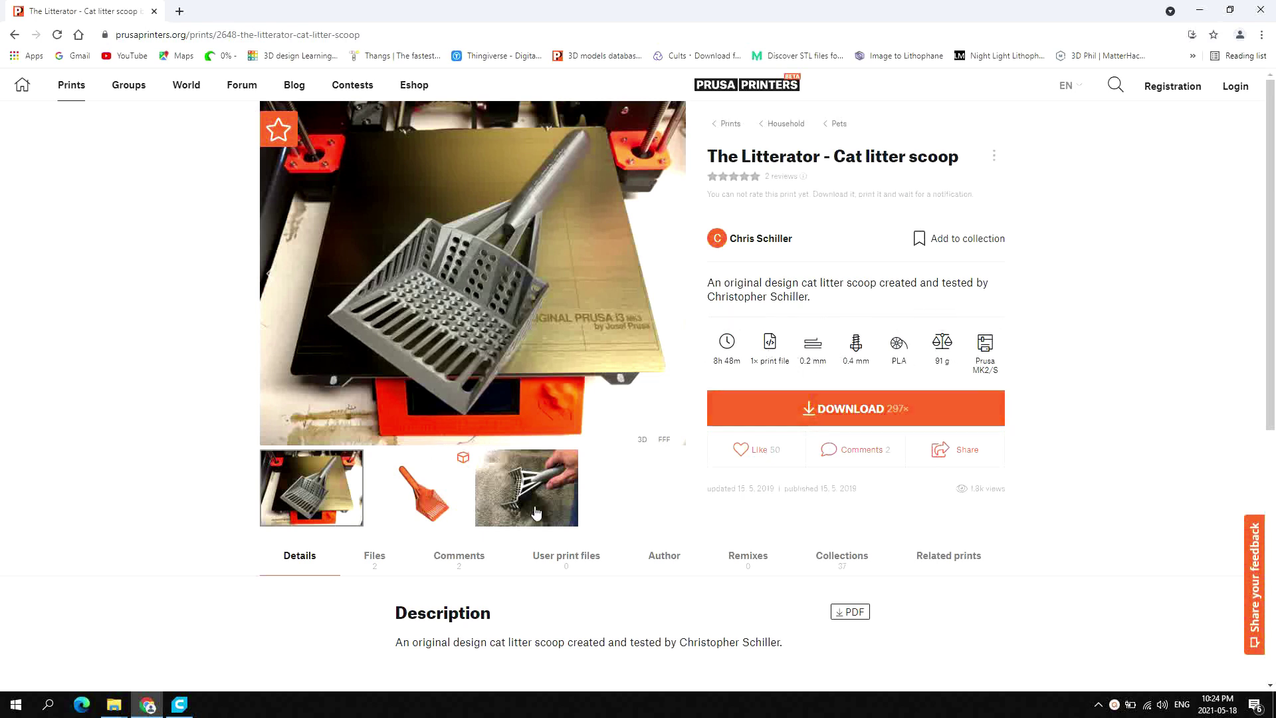
left_click(788, 124)
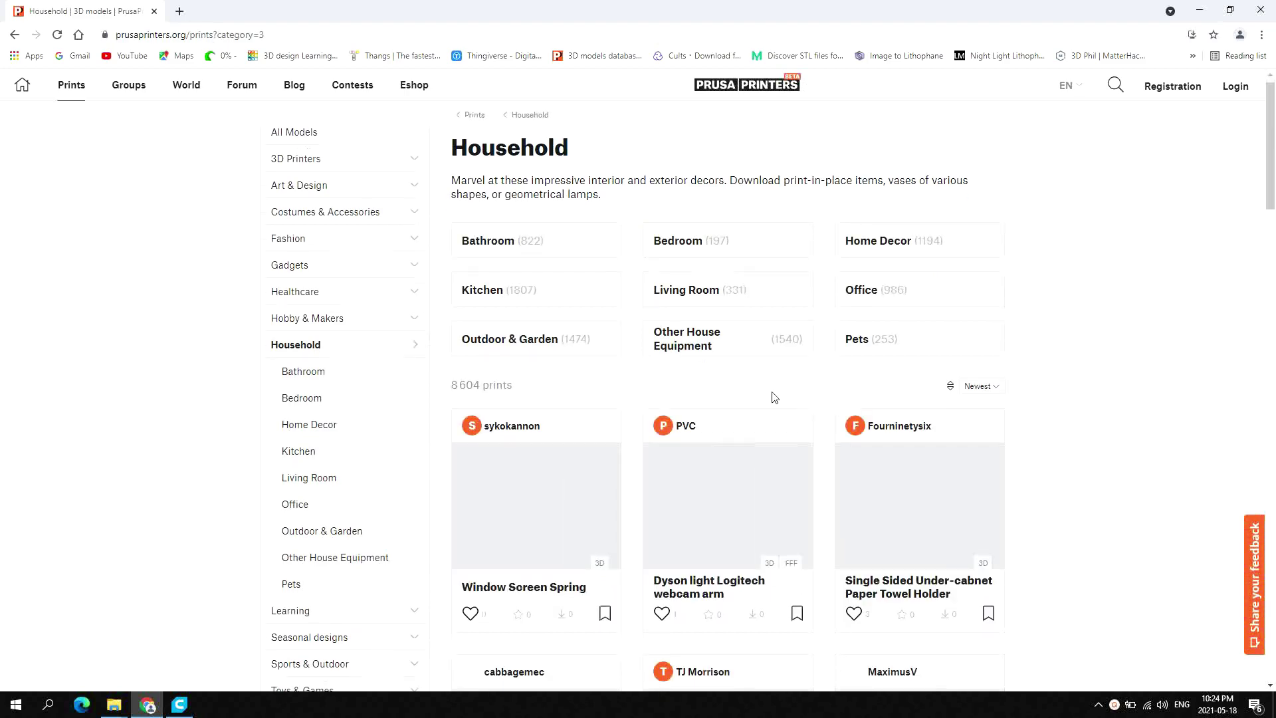
scroll(773, 394, "down", 3)
scroll(774, 394, "down", 2)
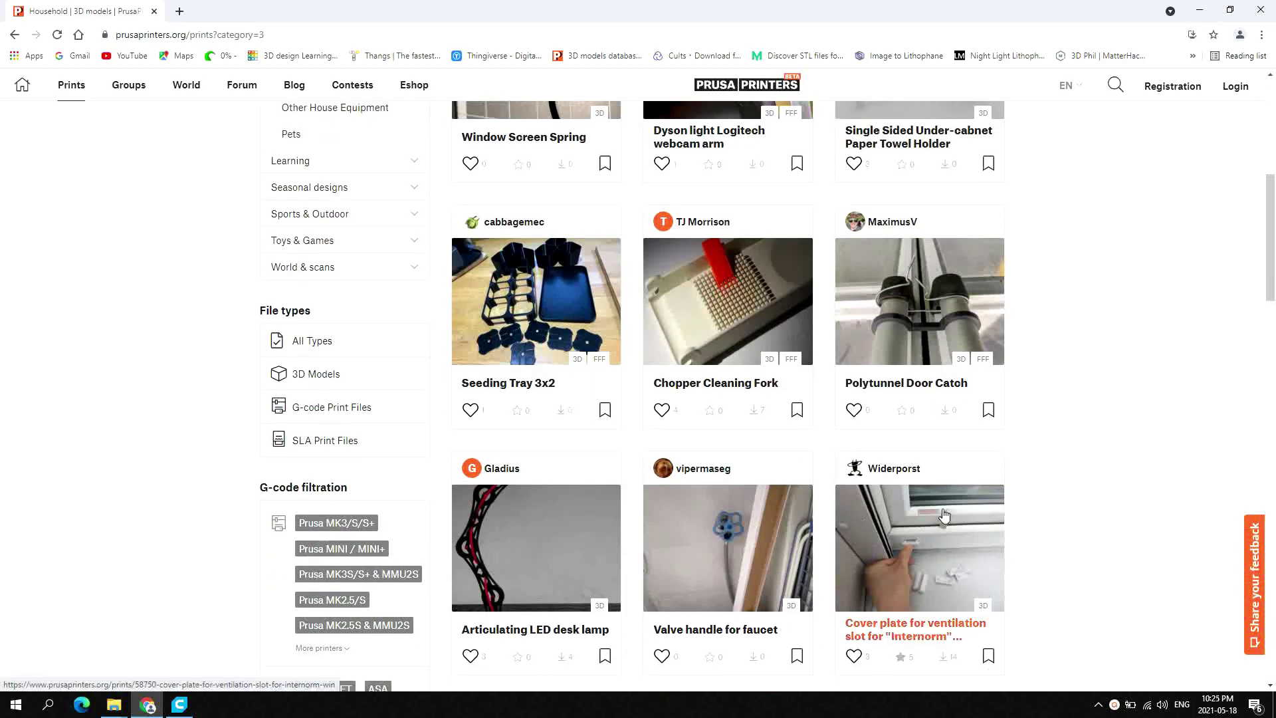
scroll(464, 363, "down", 2)
scroll(488, 359, "down", 1)
scroll(498, 359, "down", 1)
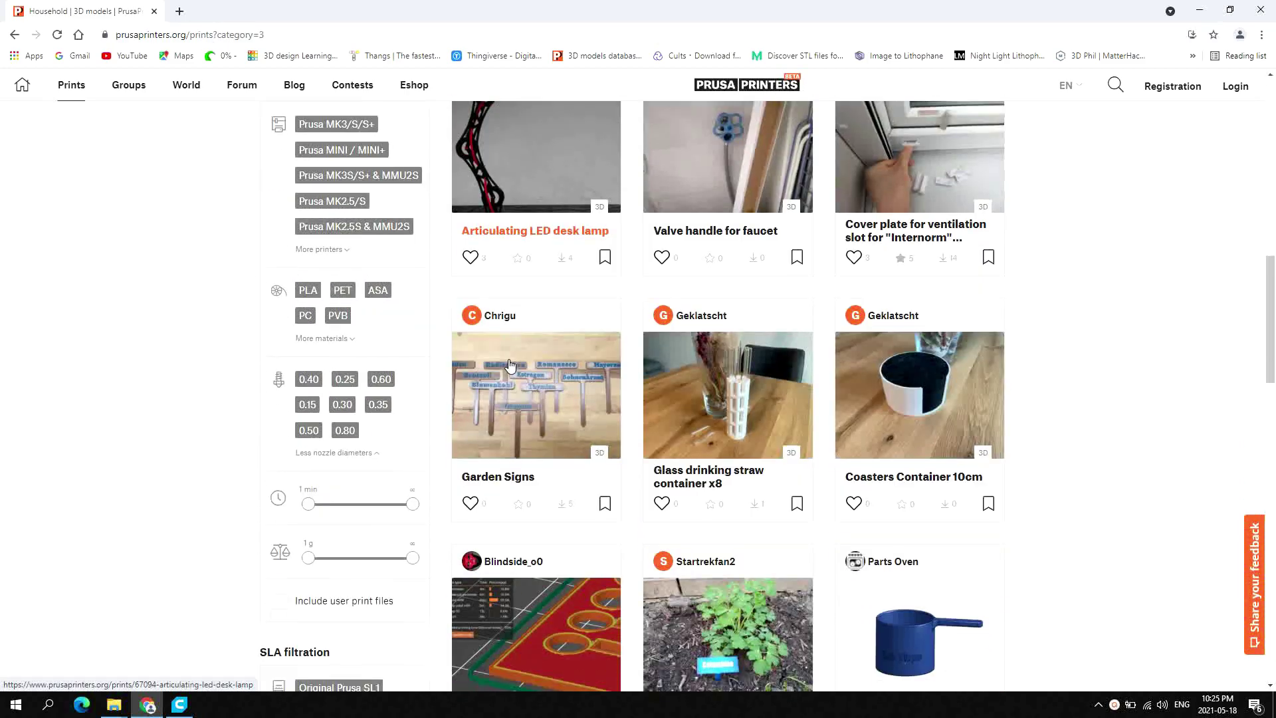
scroll(506, 355, "up", 5)
scroll(505, 357, "up", 3)
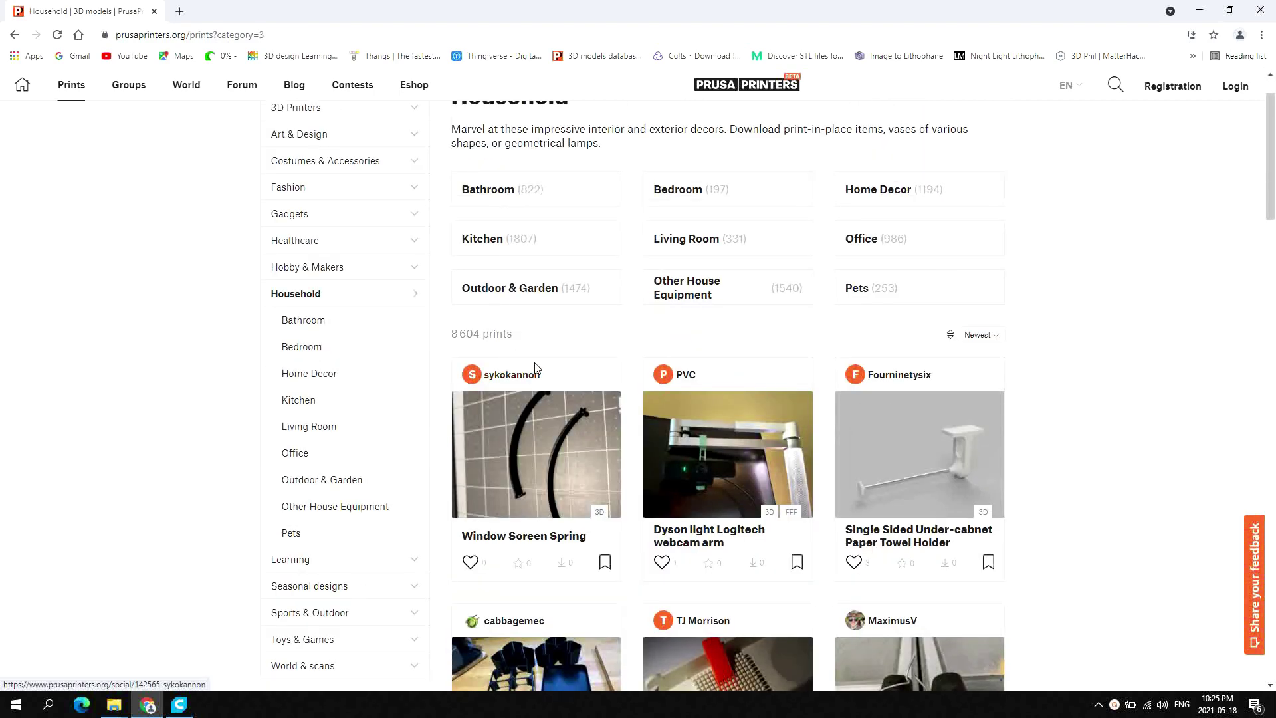
scroll(535, 369, "up", 1)
Show all 43,235 PrusaPrinters prints across every category
left_click(295, 148)
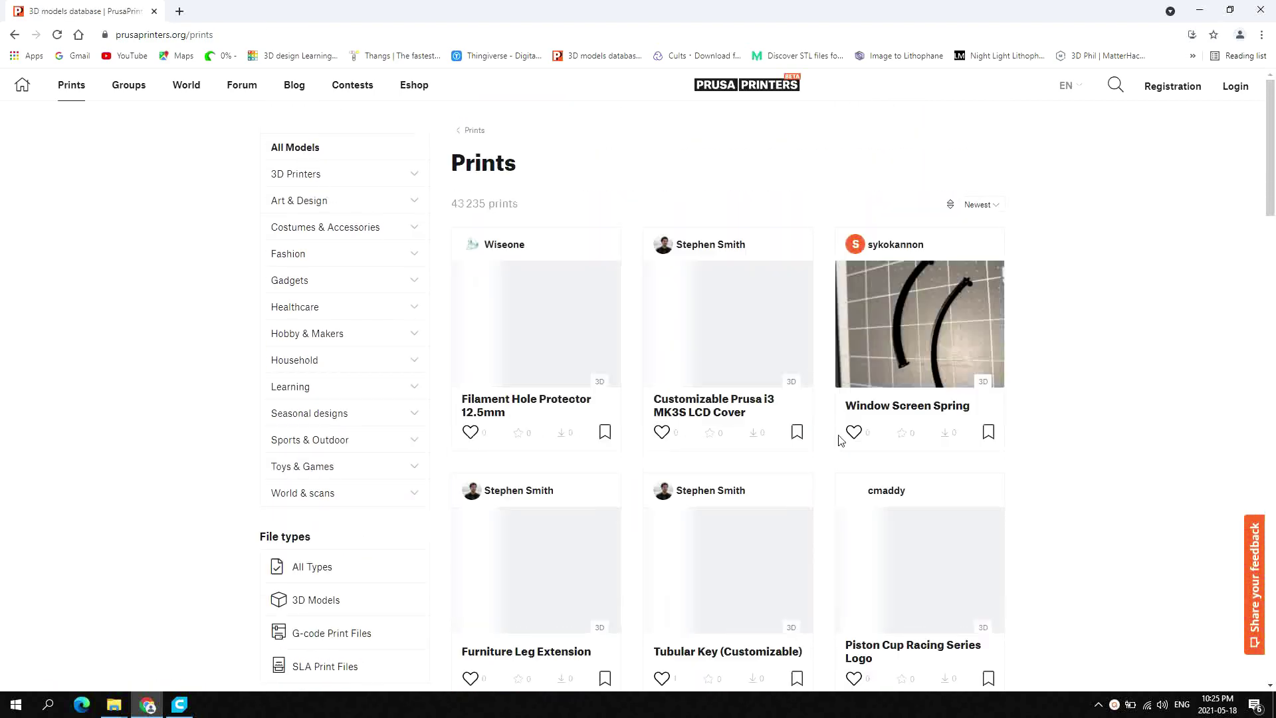
scroll(836, 434, "down", 2)
scroll(836, 434, "down", 1)
scroll(847, 443, "down", 2)
scroll(847, 443, "down", 2)
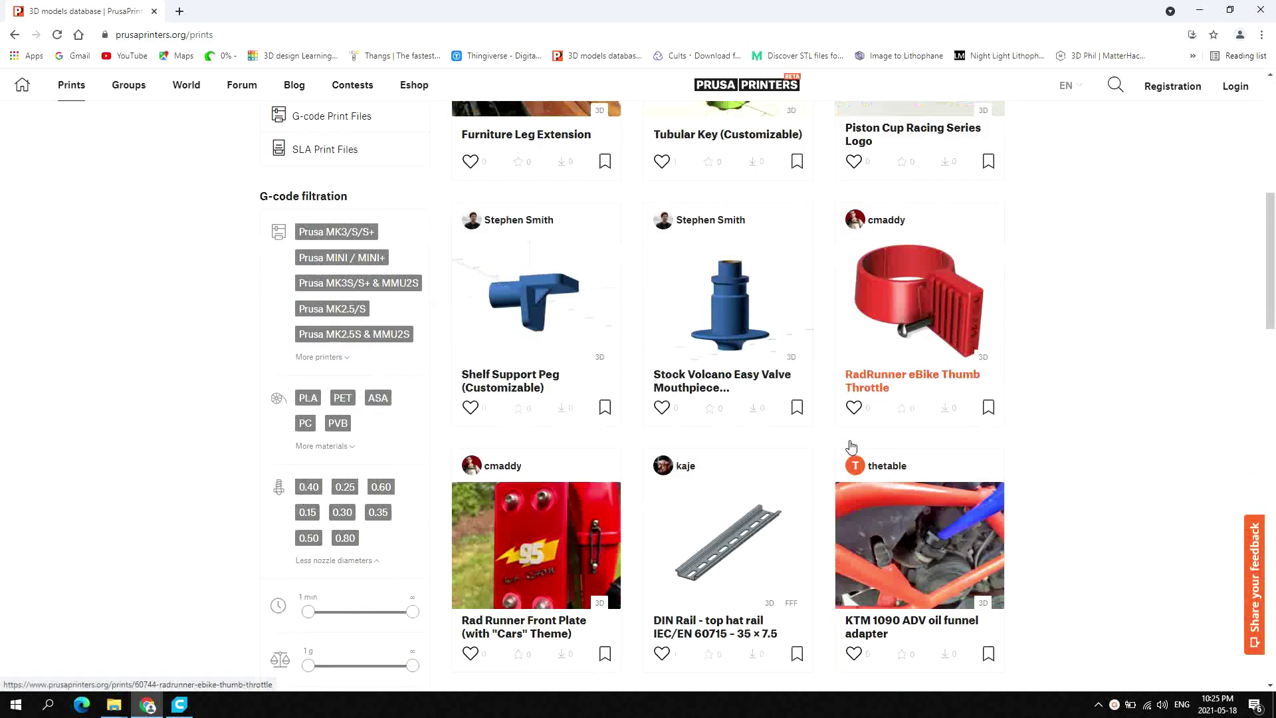
scroll(848, 442, "down", 2)
scroll(849, 449, "down", 2)
scroll(851, 458, "down", 2)
scroll(852, 459, "down", 3)
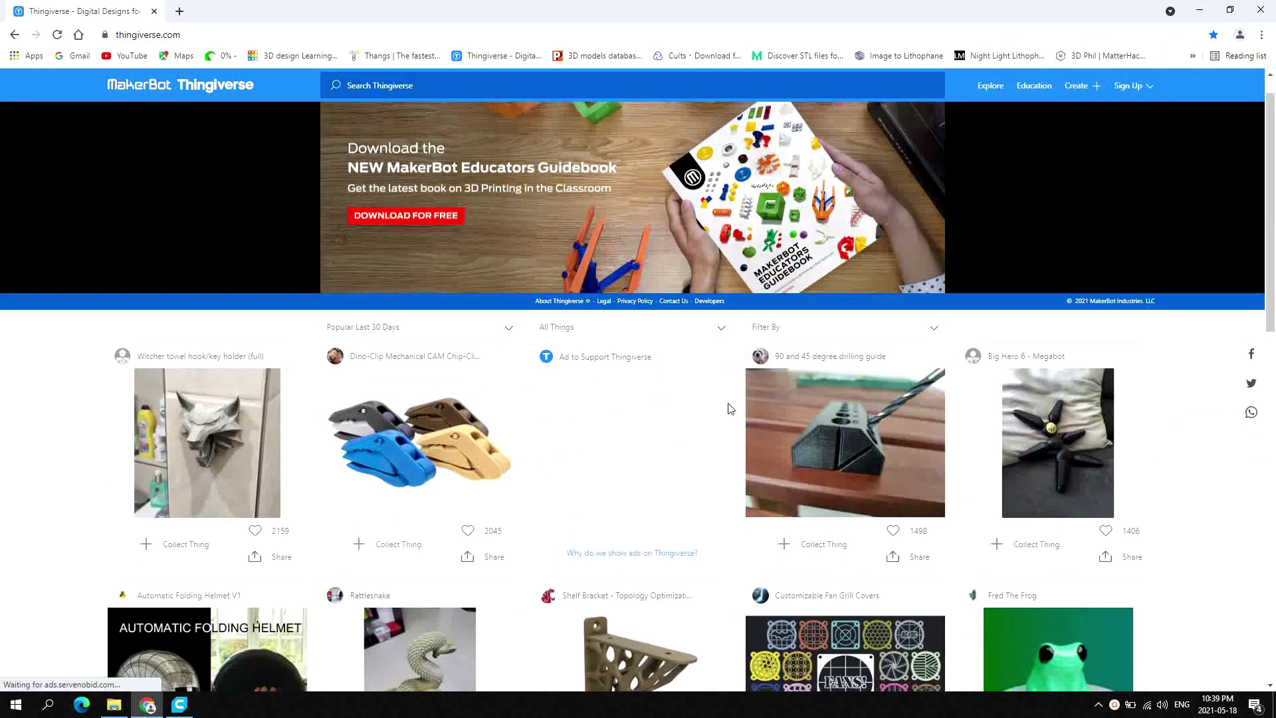
scroll(616, 387, "down", 3)
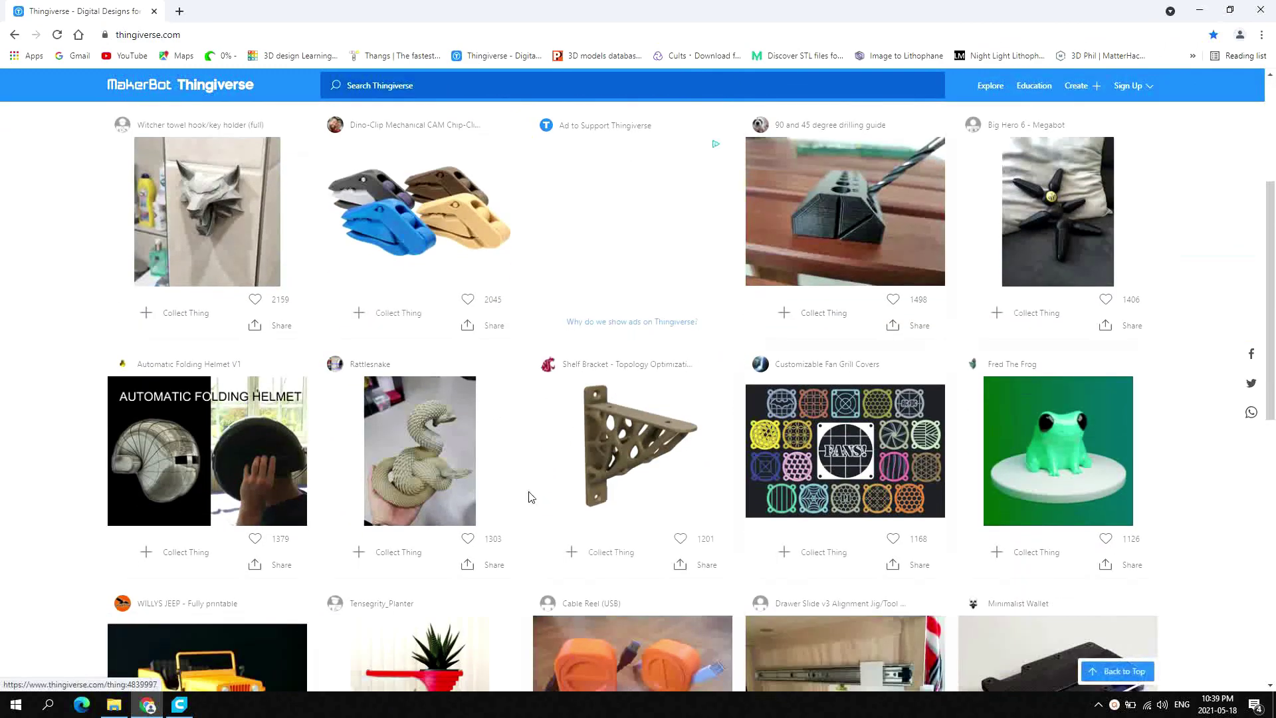
scroll(528, 496, "up", 2)
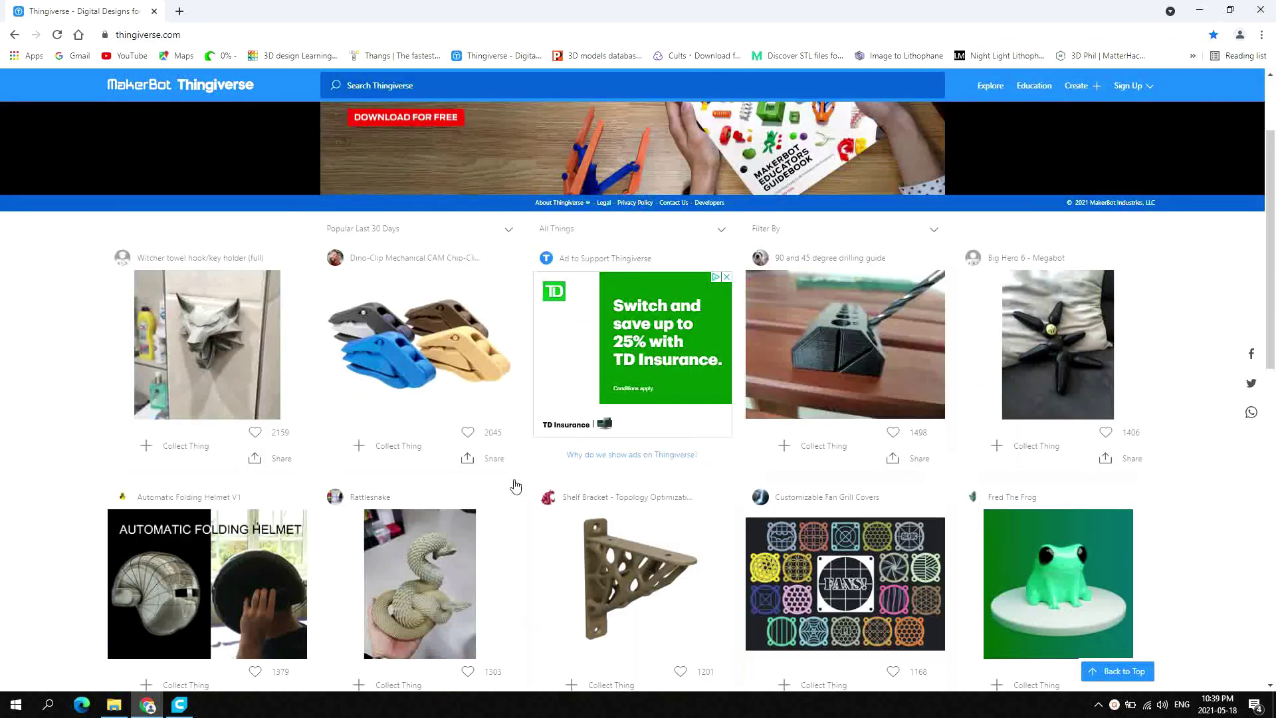
scroll(515, 488, "down", 3)
scroll(516, 486, "down", 2)
scroll(516, 487, "down", 1)
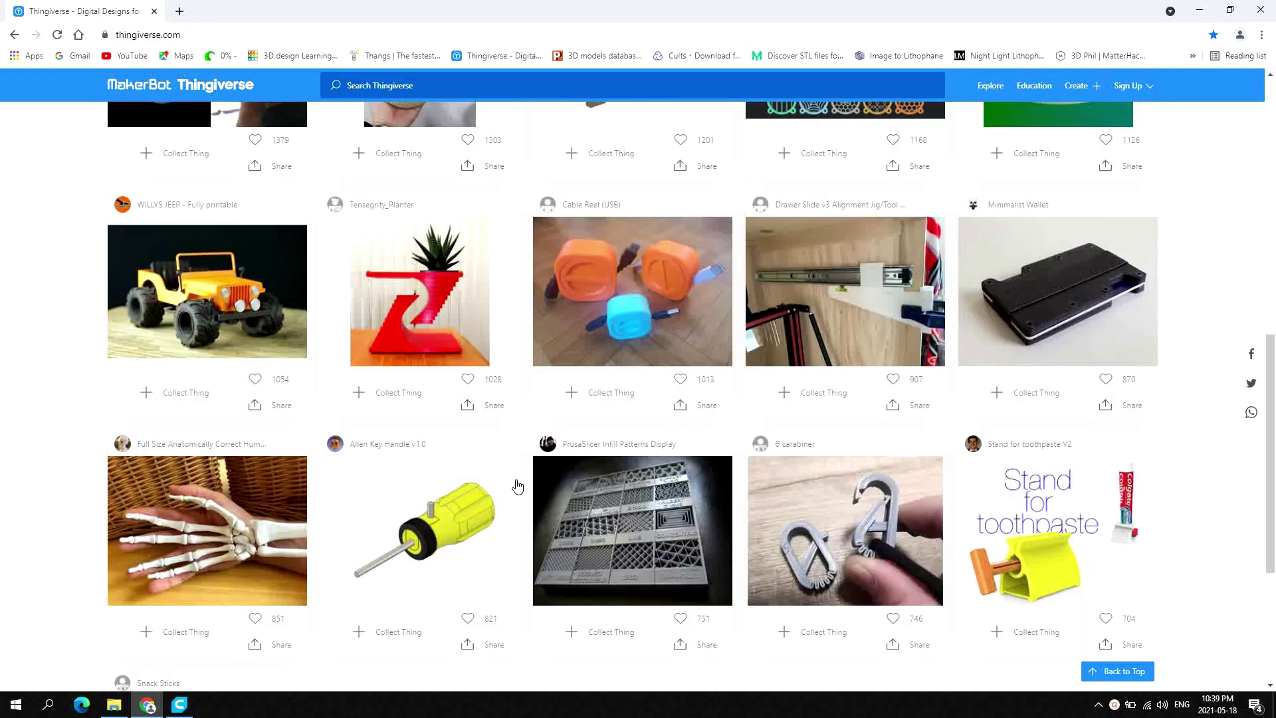
scroll(517, 487, "down", 3)
scroll(517, 487, "down", 1)
left_click(610, 643)
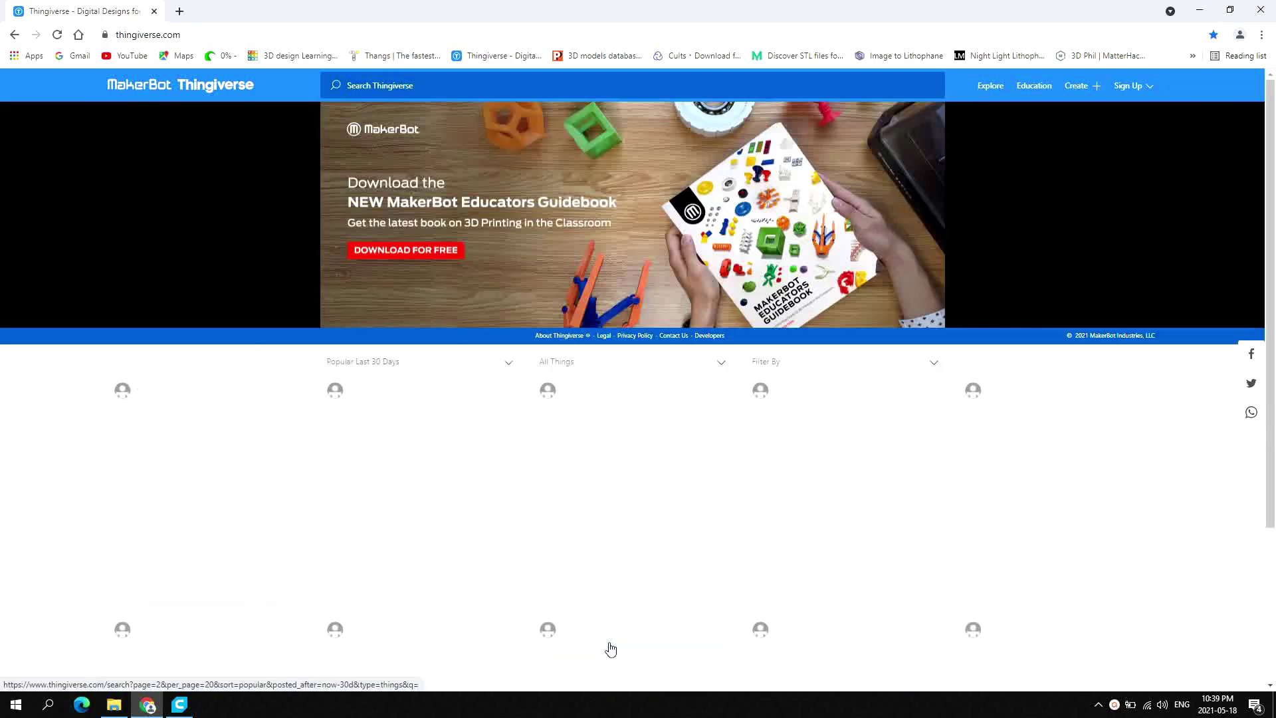
scroll(604, 638, "down", 3)
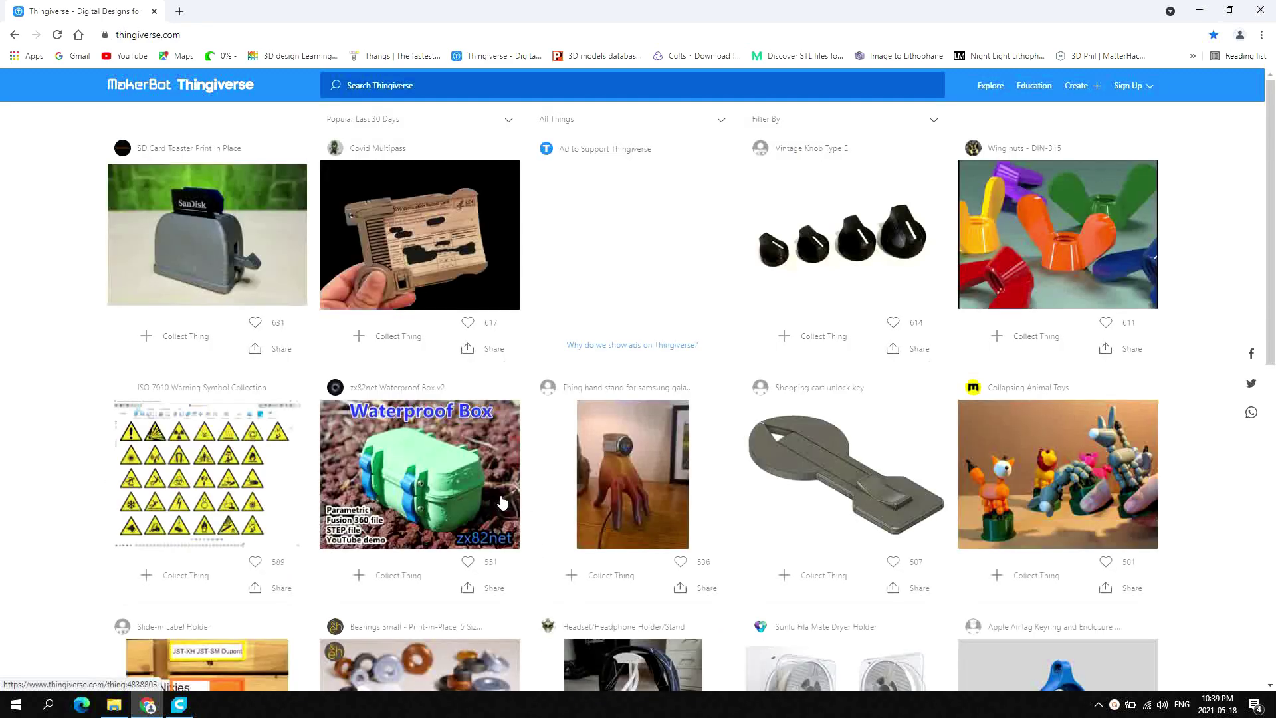
scroll(556, 520, "down", 2)
scroll(554, 519, "down", 2)
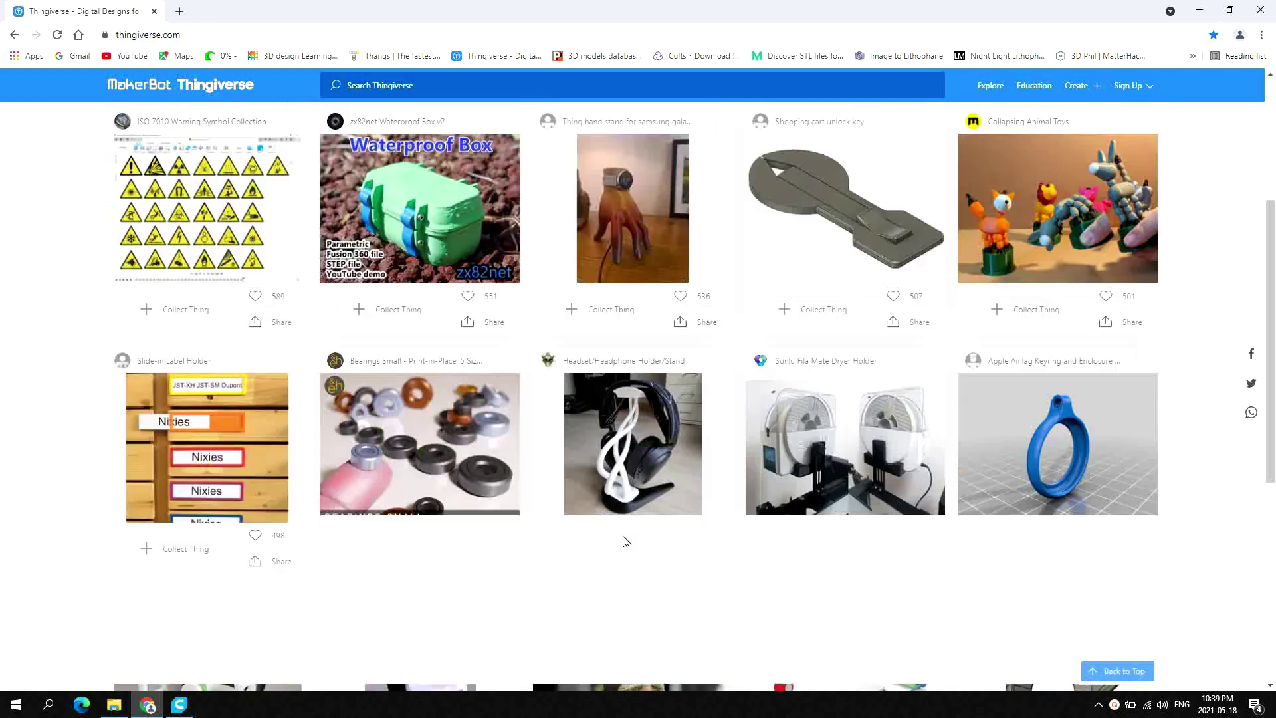
scroll(709, 623, "down", 3)
scroll(577, 513, "up", 6)
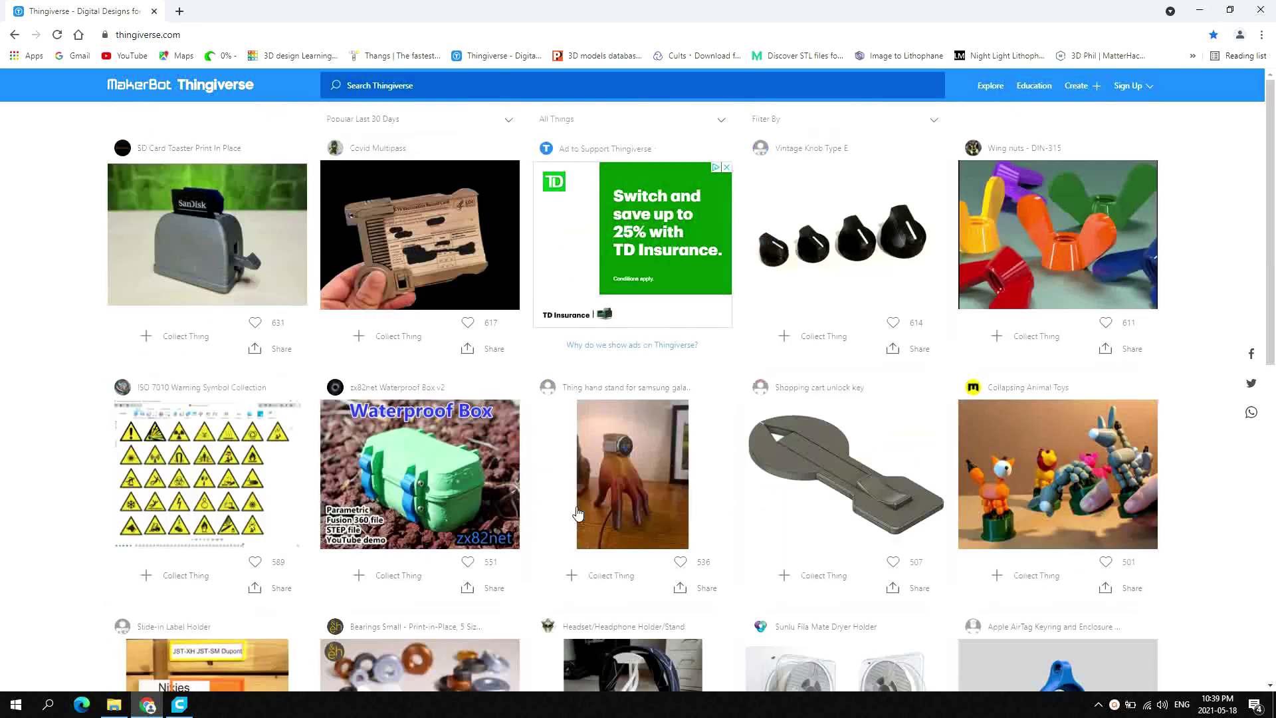
left_click(694, 121)
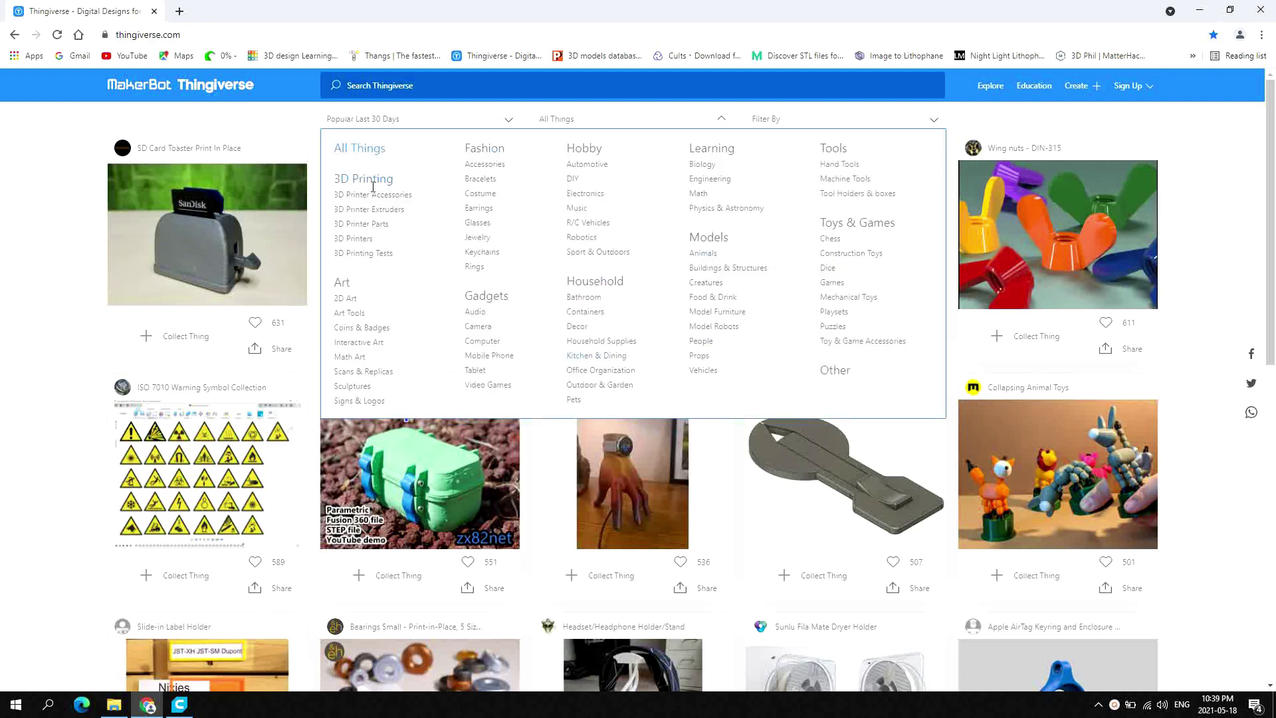
left_click(245, 123)
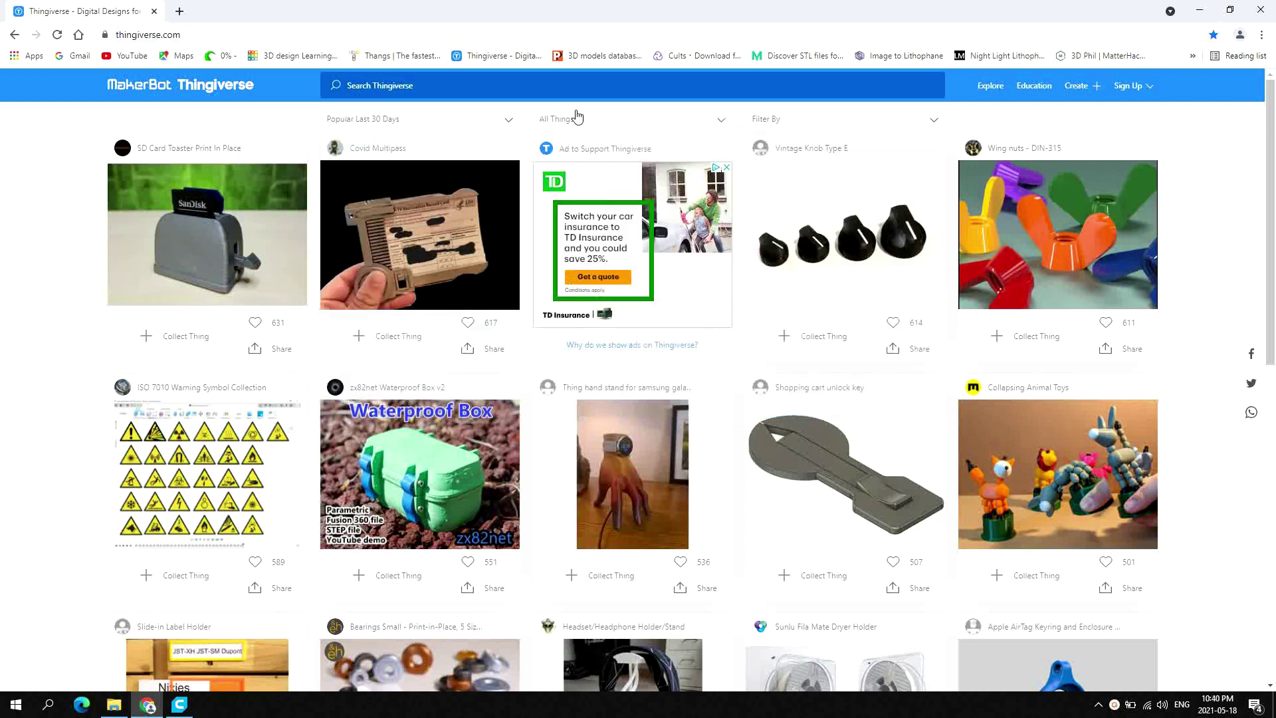
left_click(494, 121)
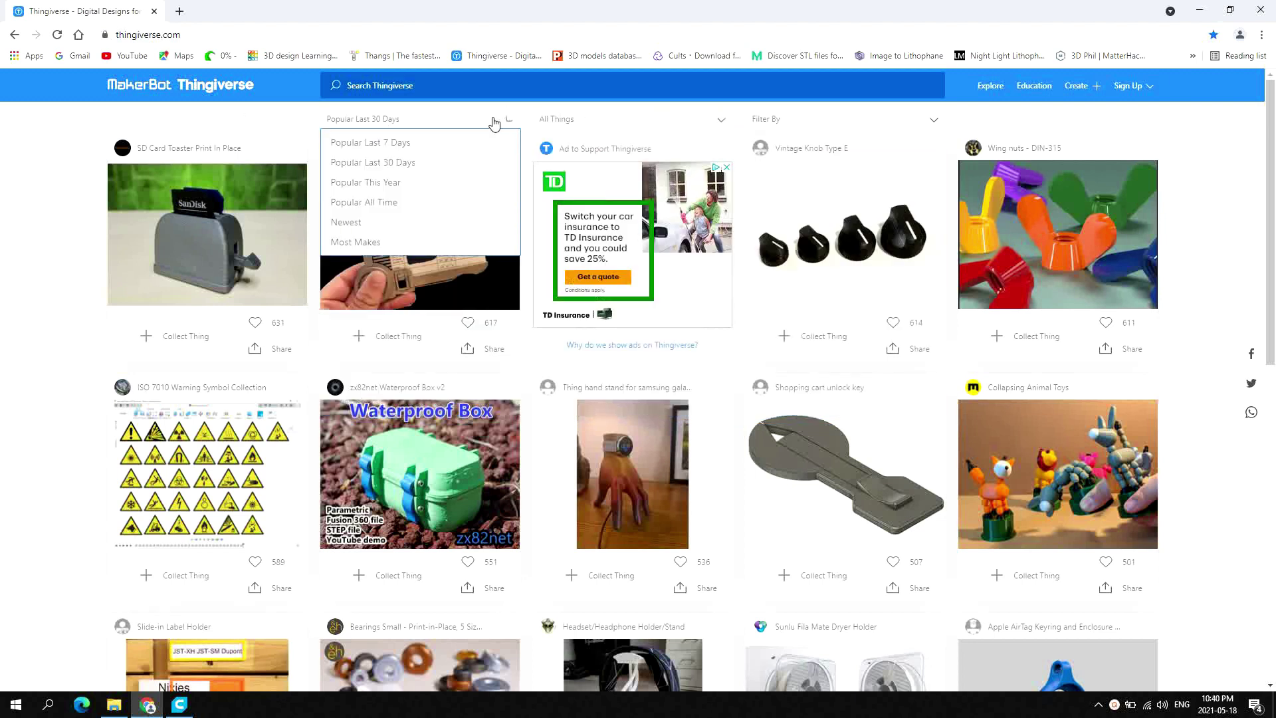
left_click(377, 184)
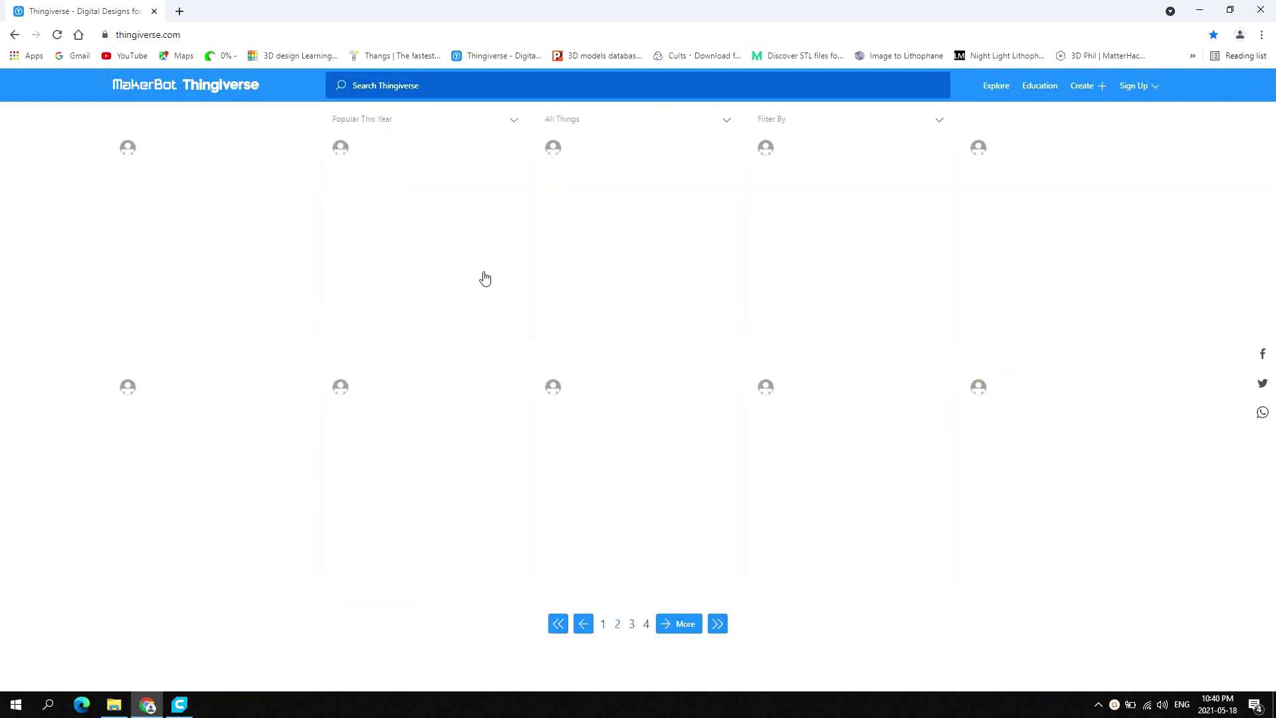
scroll(600, 401, "down", 5)
scroll(599, 401, "down", 3)
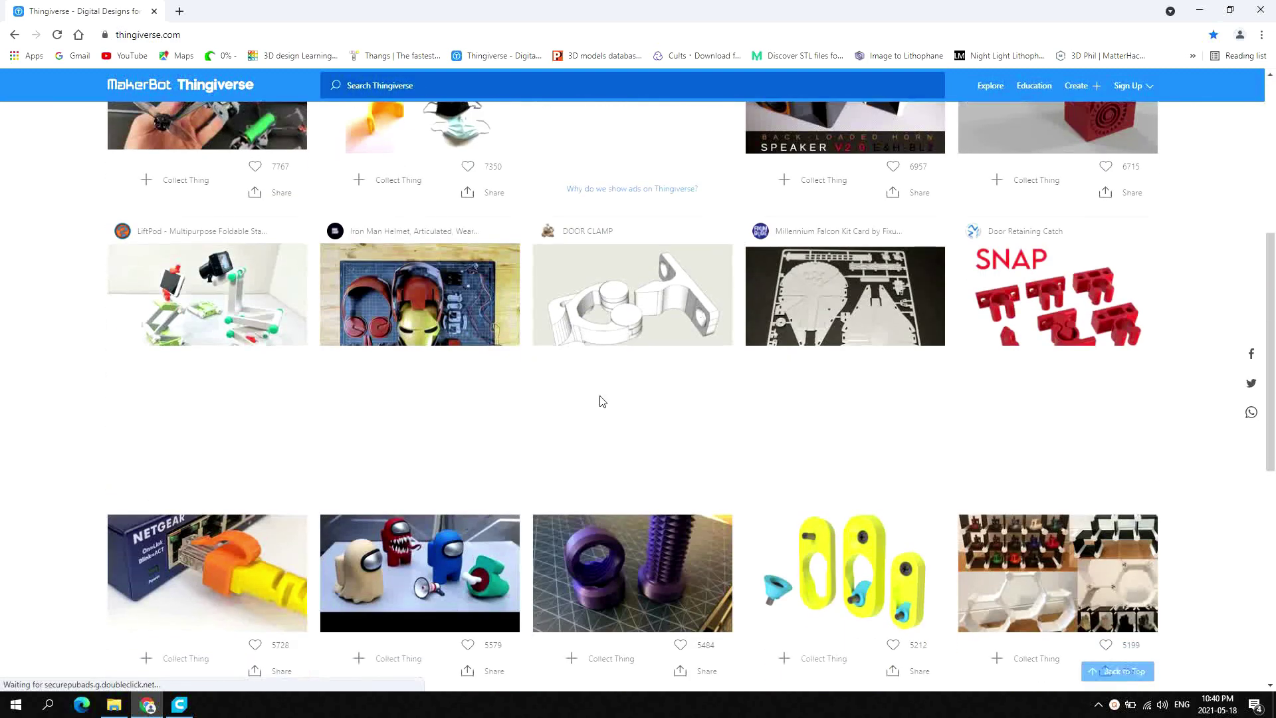
scroll(627, 453, "down", 3)
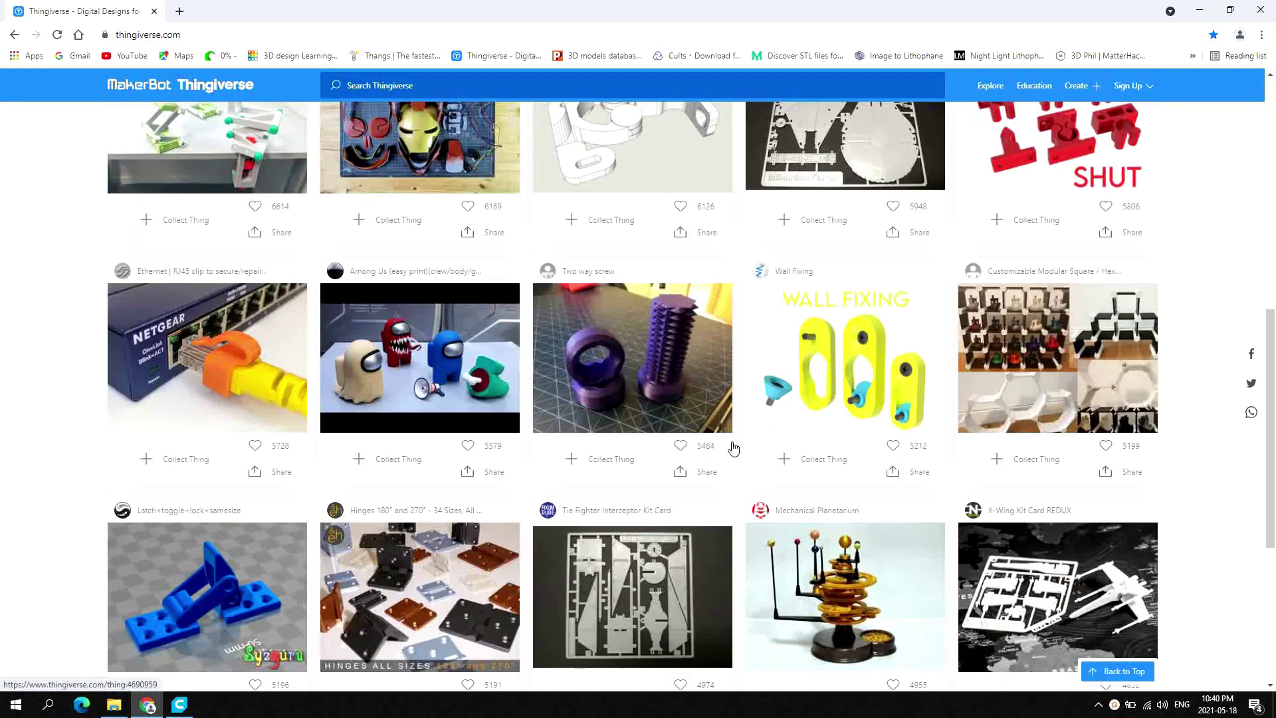
left_click(668, 354)
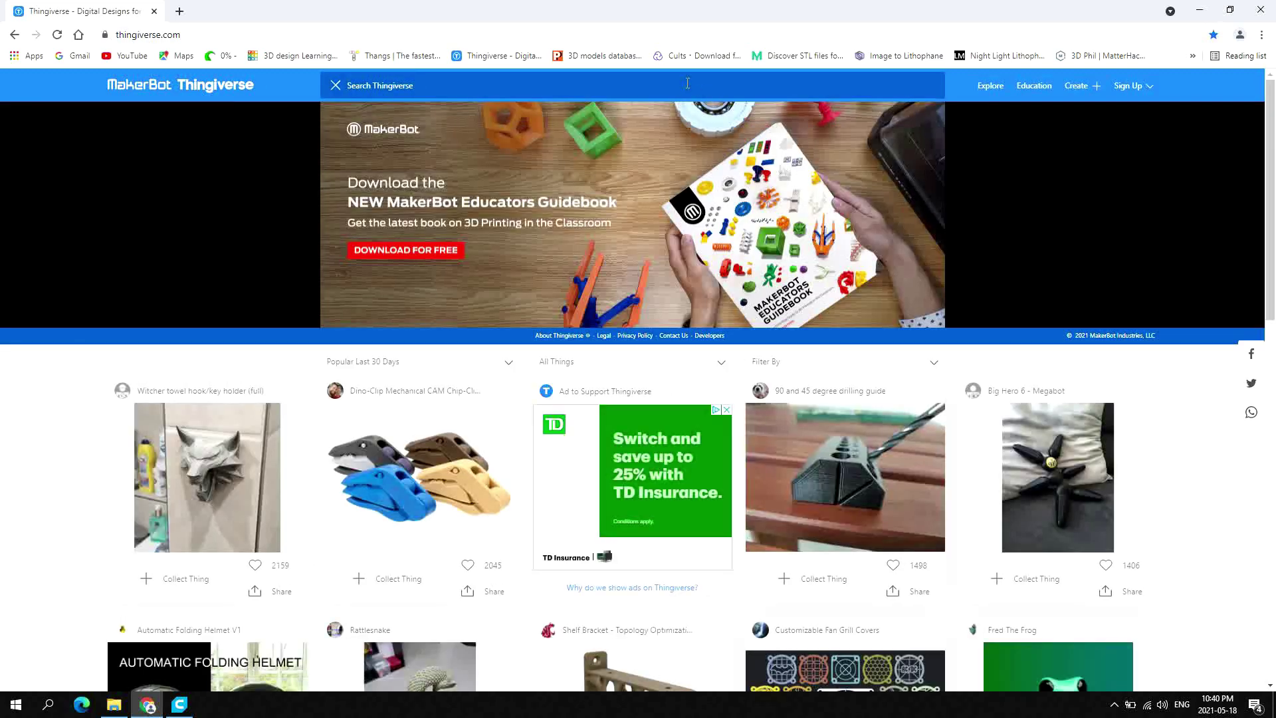
type("big ")
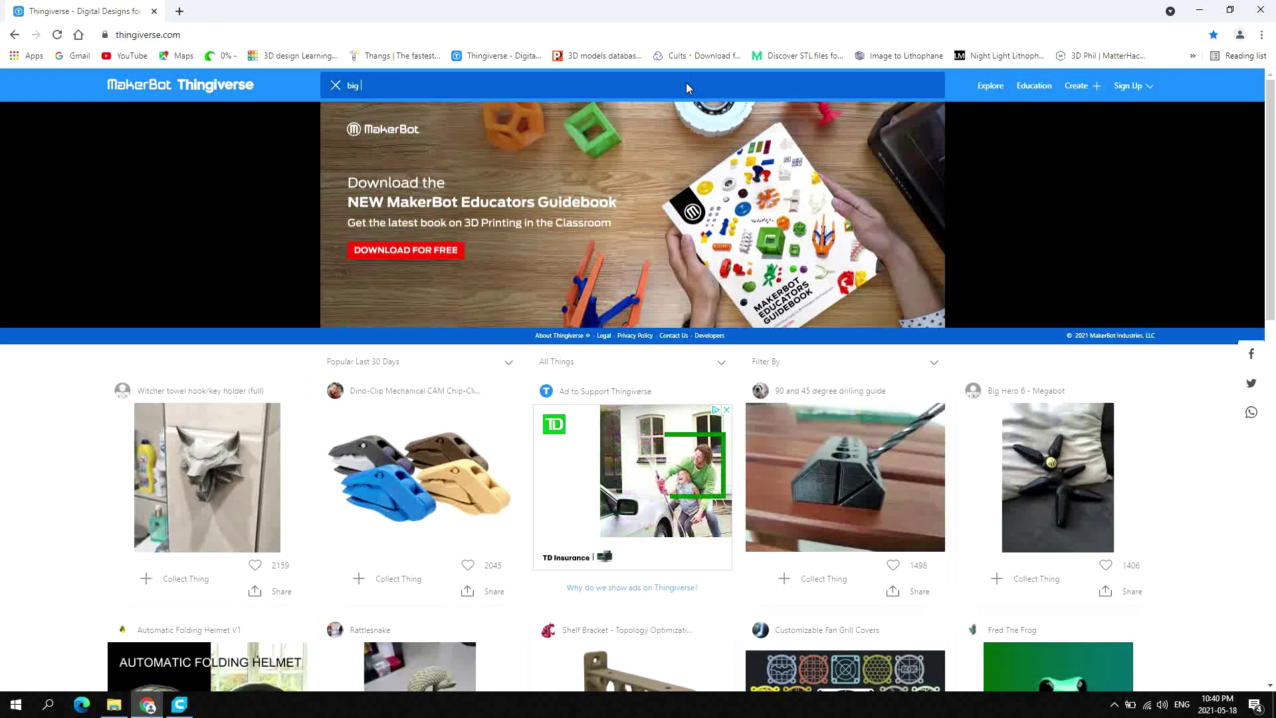
type("ero 6")
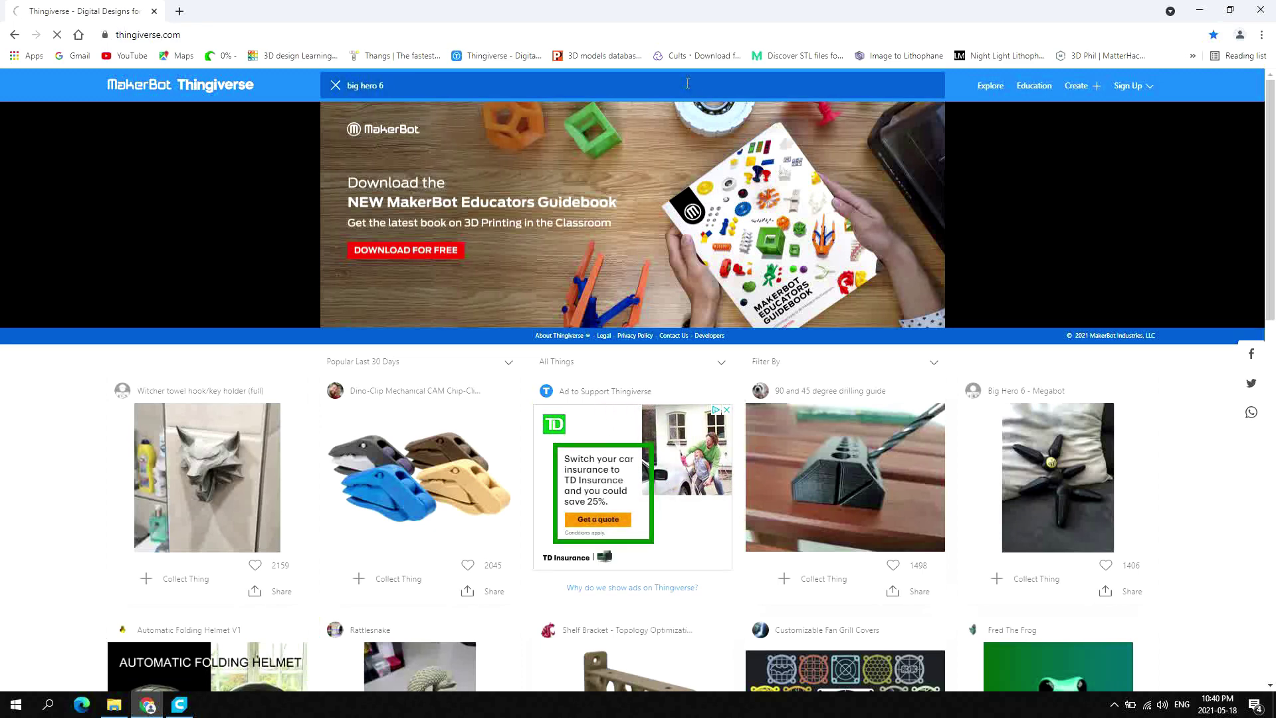
scroll(700, 406, "down", 4)
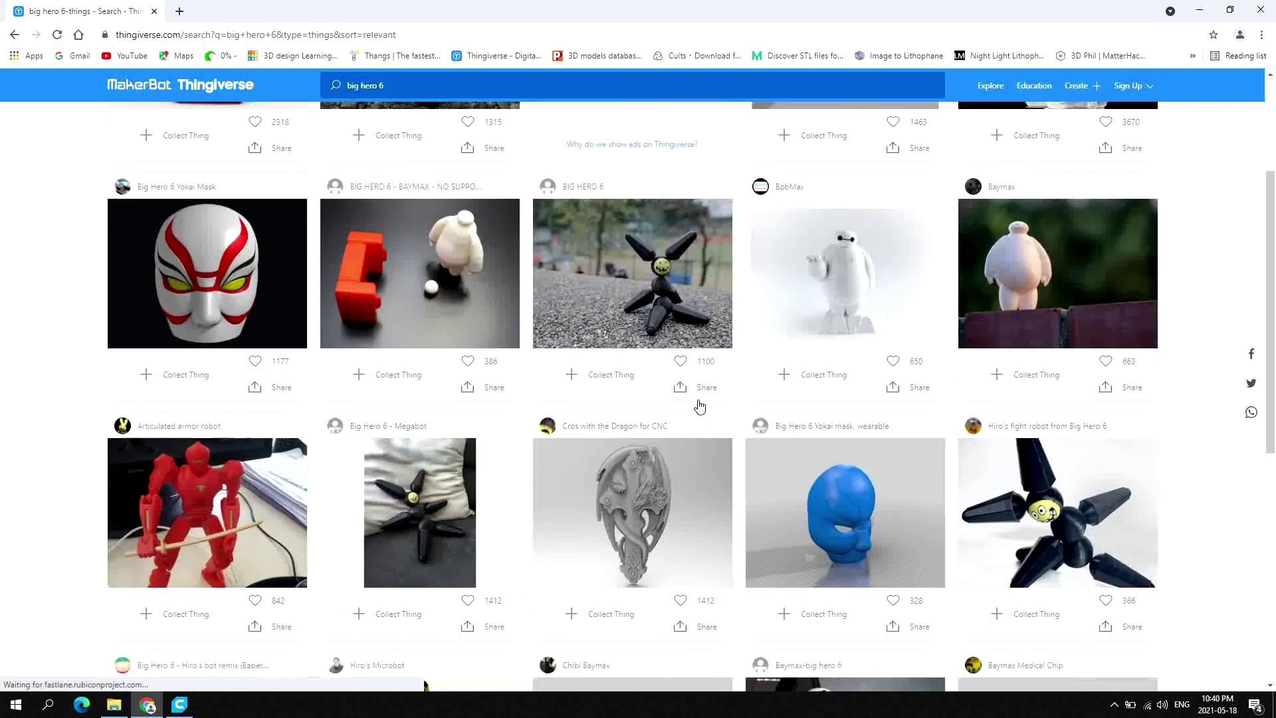
scroll(700, 406, "down", 2)
scroll(700, 406, "up", 4)
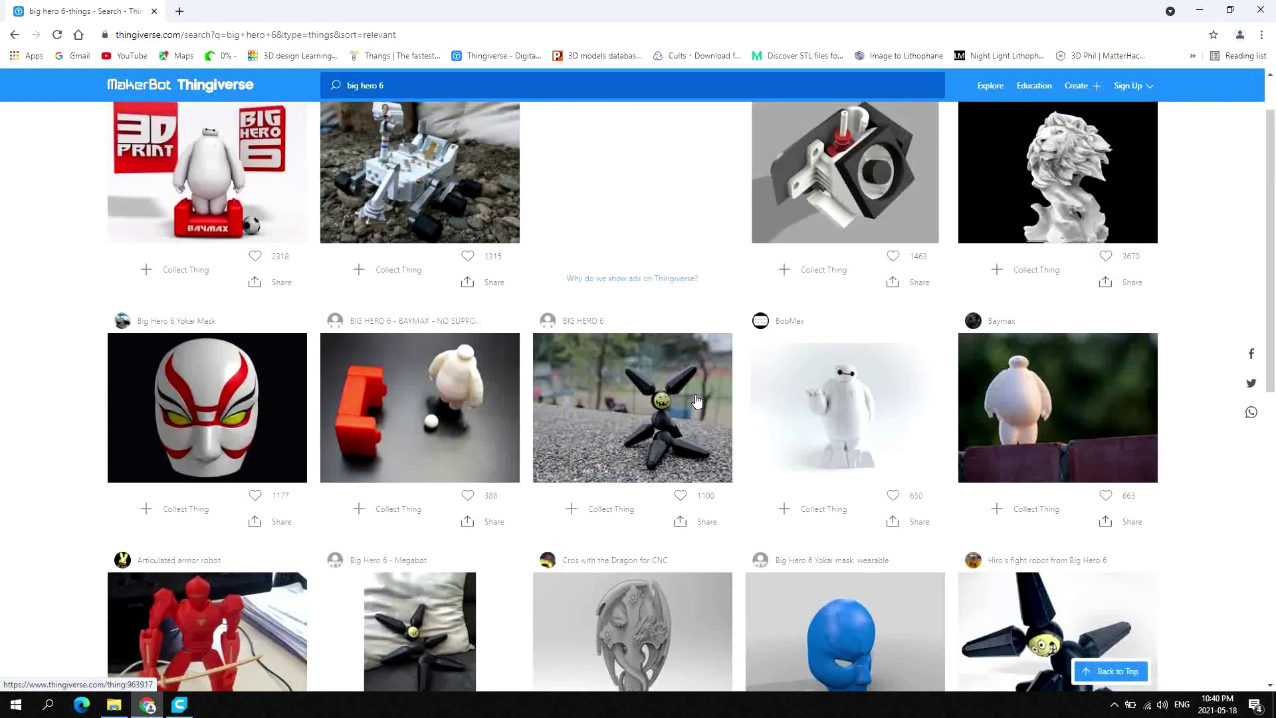
Open gvera's Two way screw model from the 'big hero 6' results
left_click(695, 402)
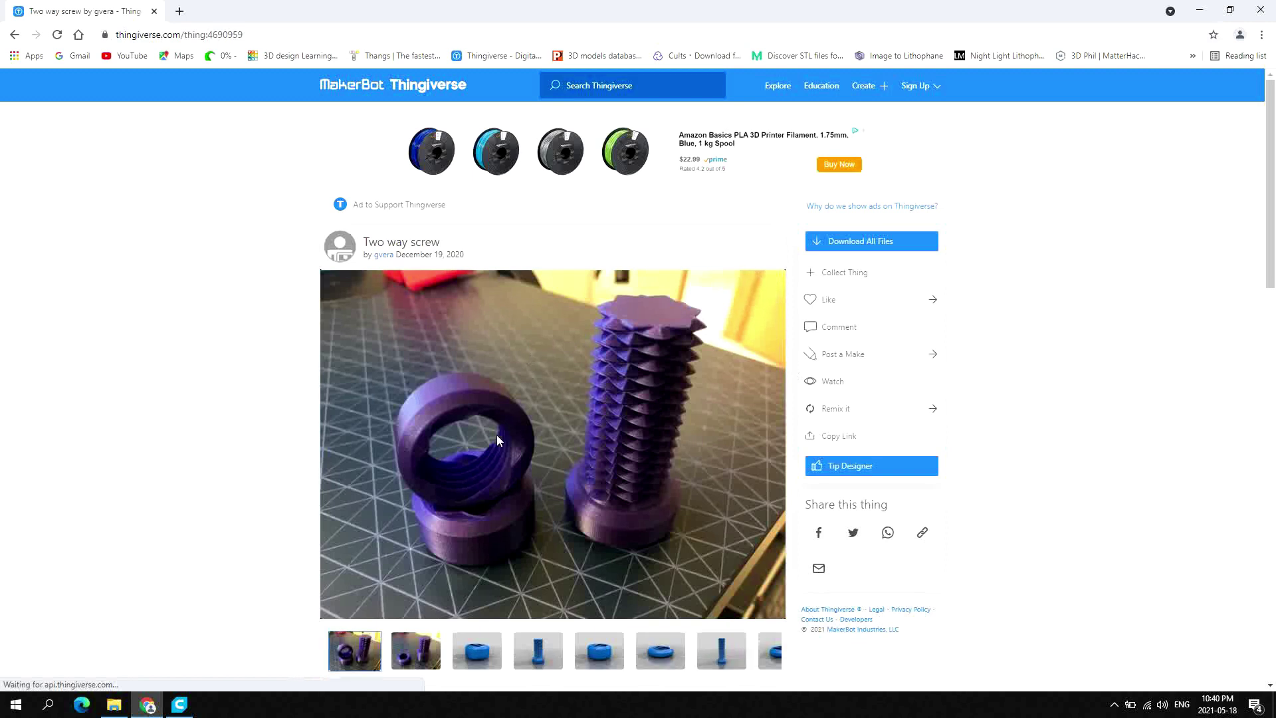
scroll(497, 436, "down", 4)
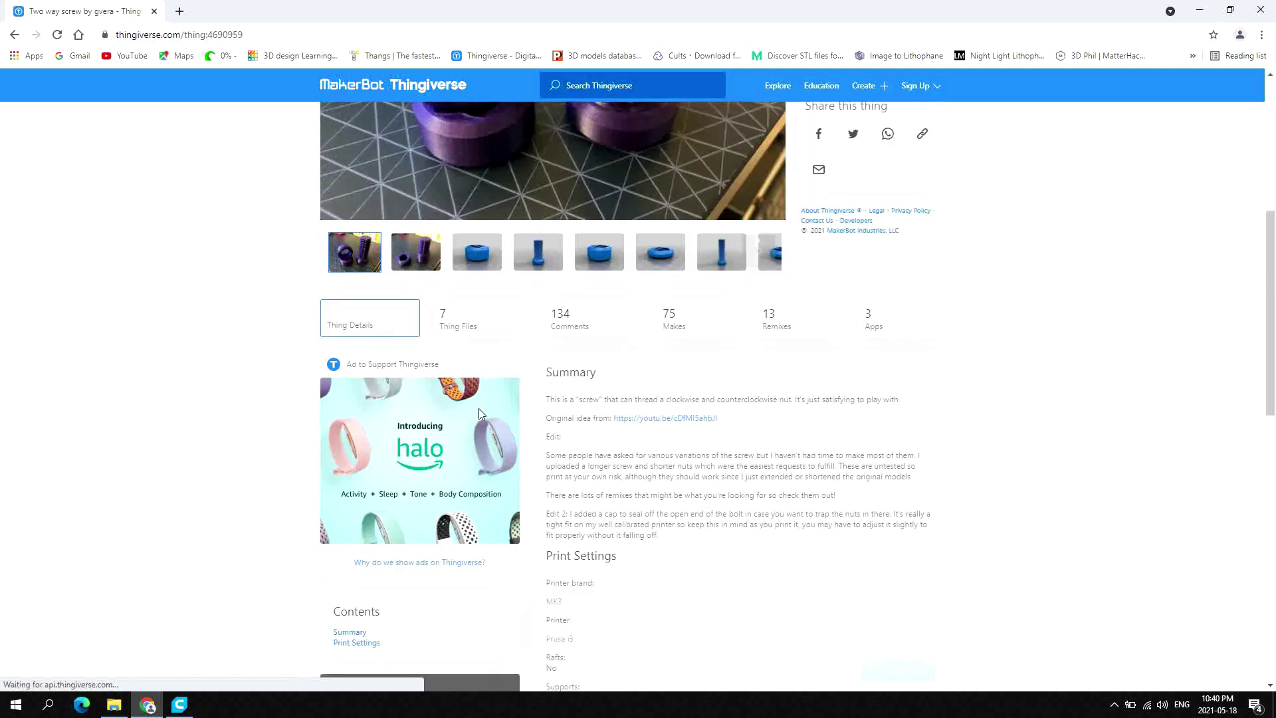
scroll(479, 408, "down", 1)
scroll(482, 412, "down", 1)
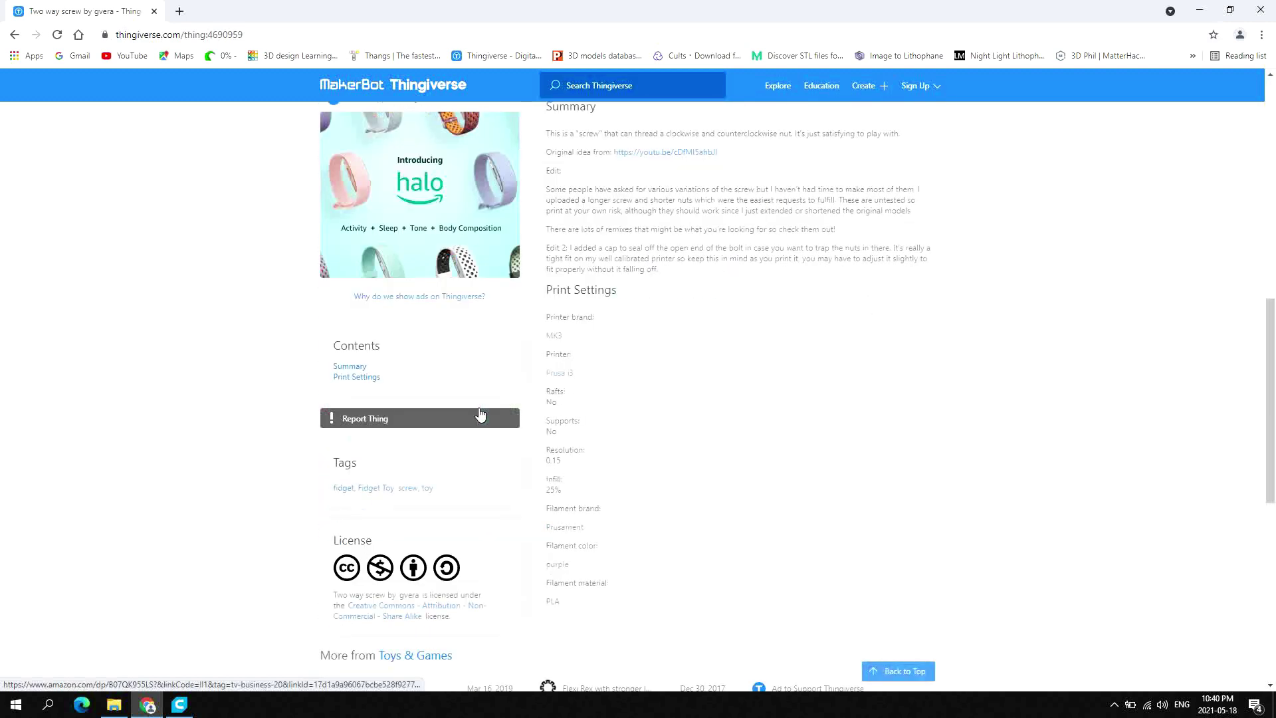
scroll(482, 412, "up", 4)
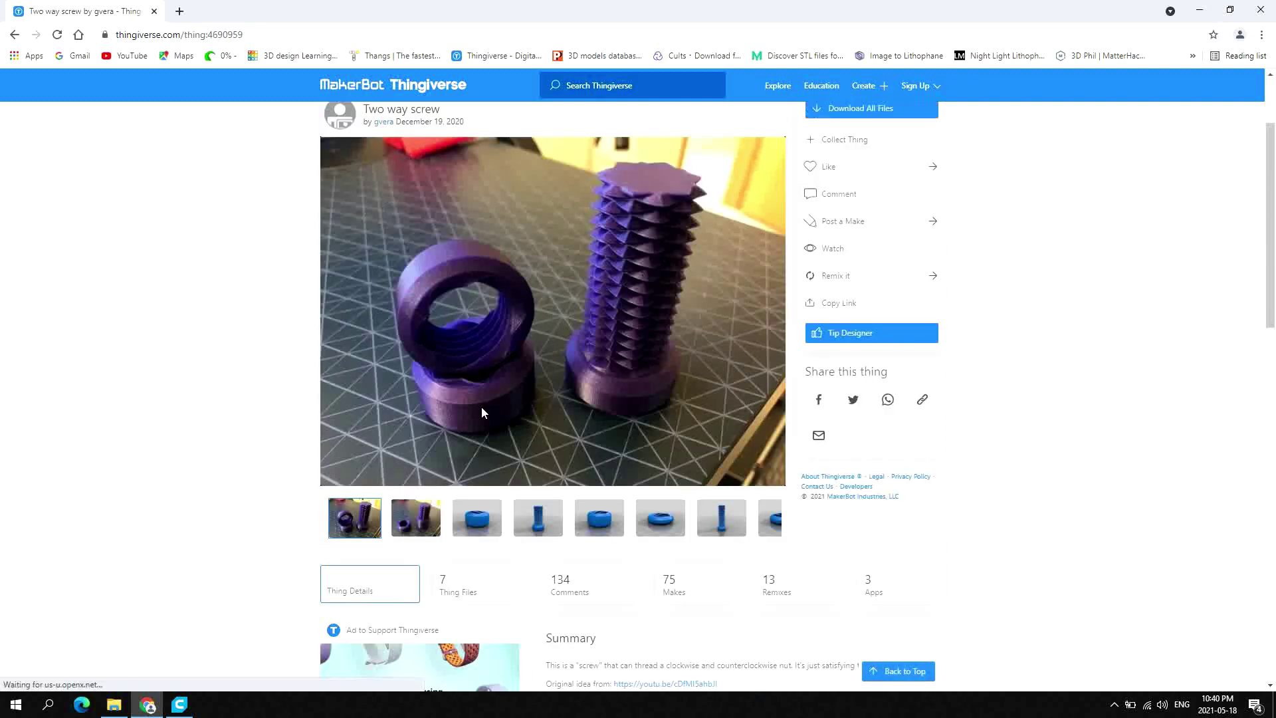
scroll(482, 412, "up", 1)
scroll(482, 412, "up", 2)
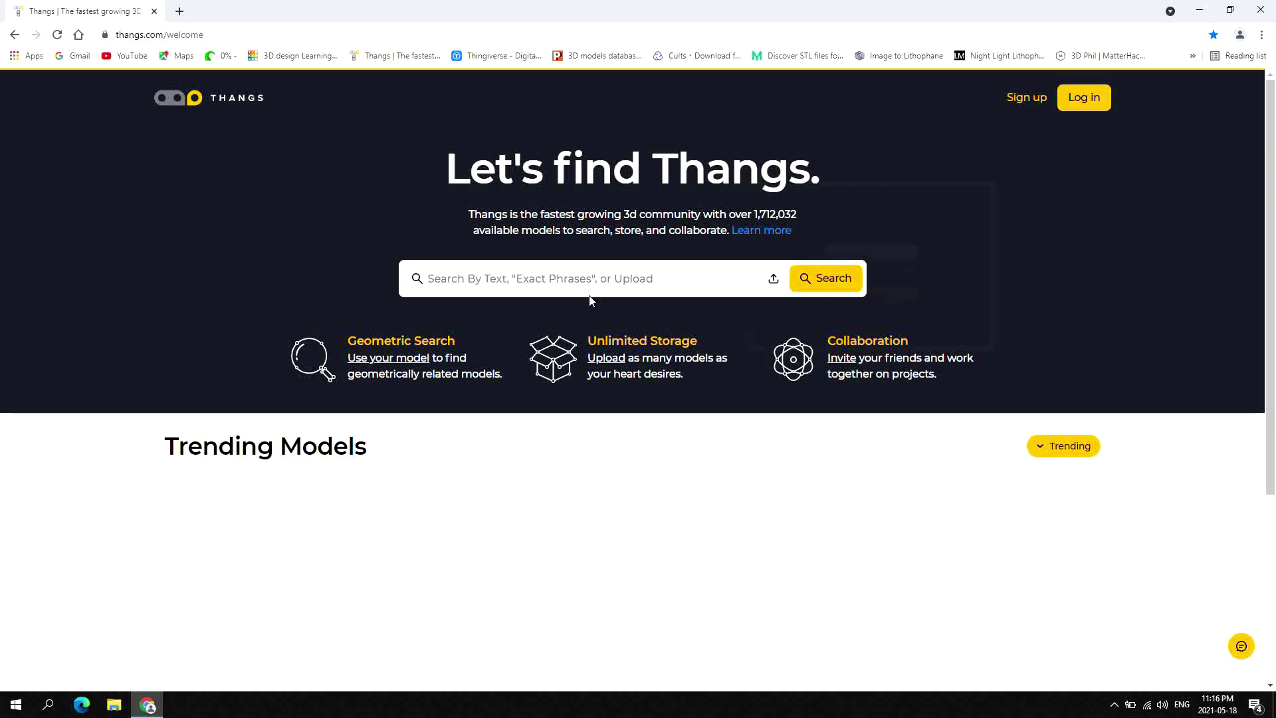
scroll(770, 423, "down", 3)
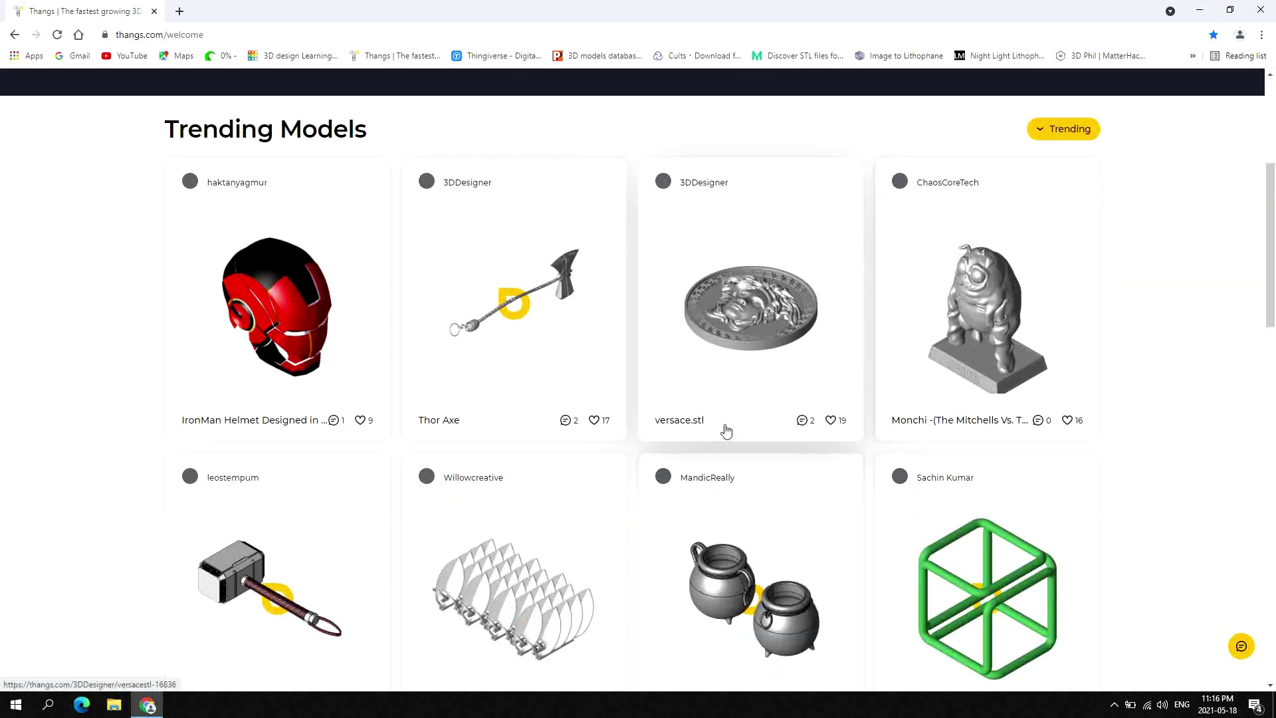
scroll(727, 430, "down", 3)
scroll(735, 440, "down", 2)
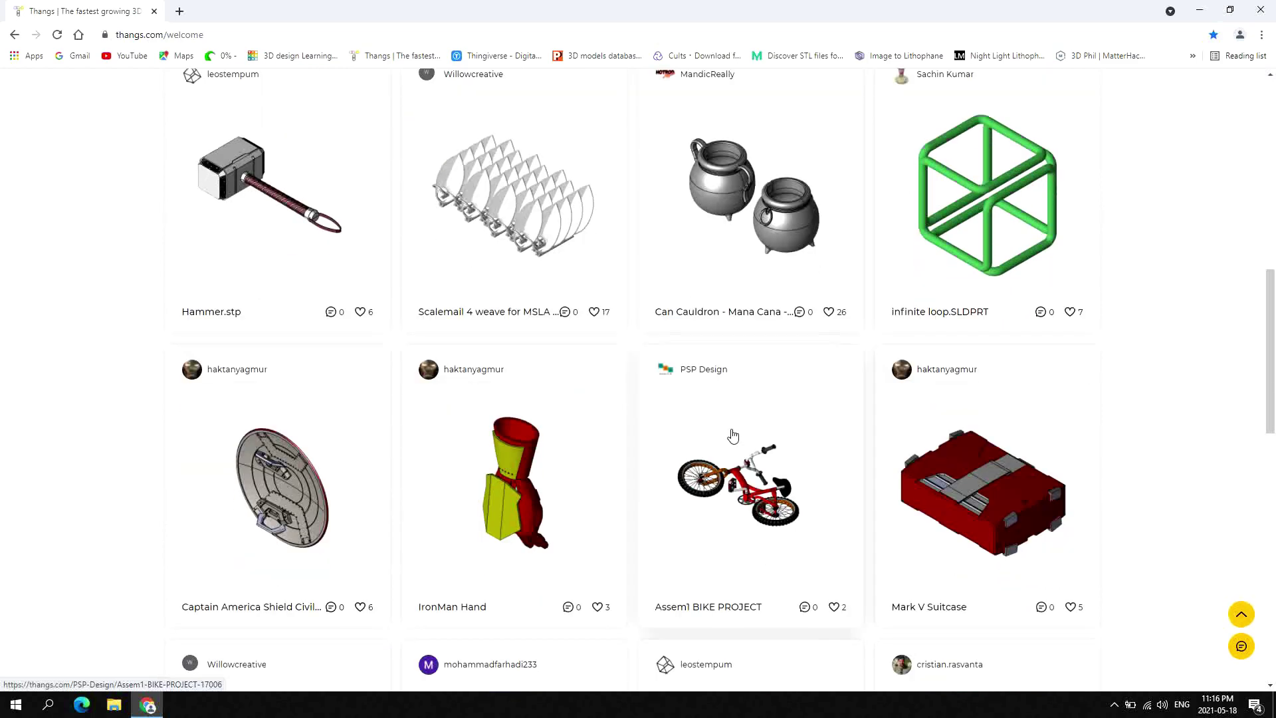
scroll(758, 450, "down", 2)
scroll(800, 456, "down", 2)
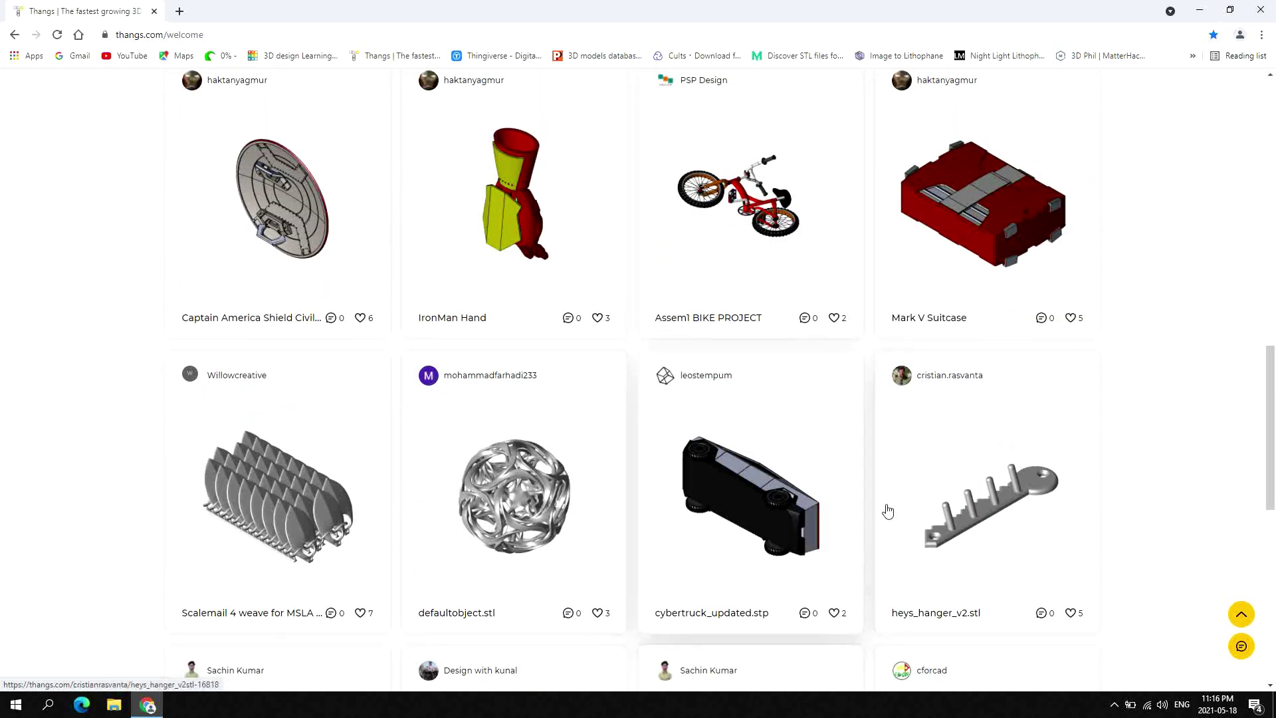
scroll(800, 455, "down", 2)
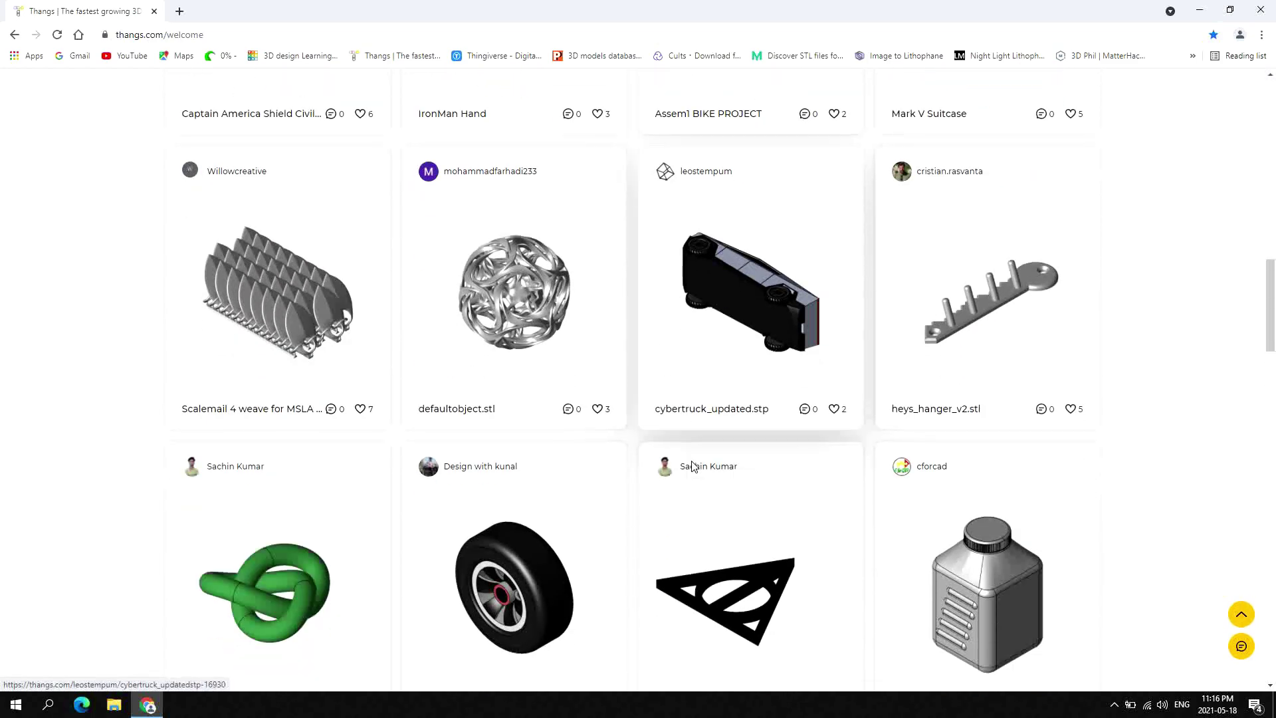
scroll(703, 469, "down", 2)
scroll(787, 498, "down", 2)
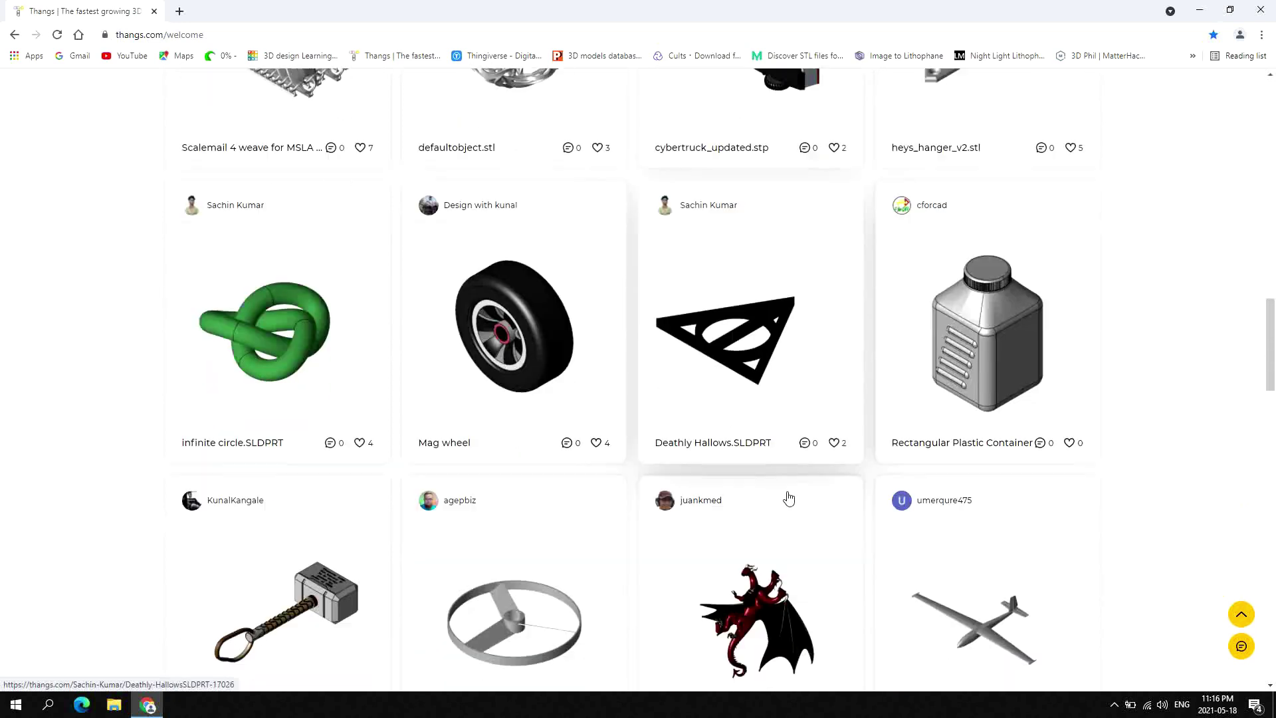
scroll(808, 498, "down", 3)
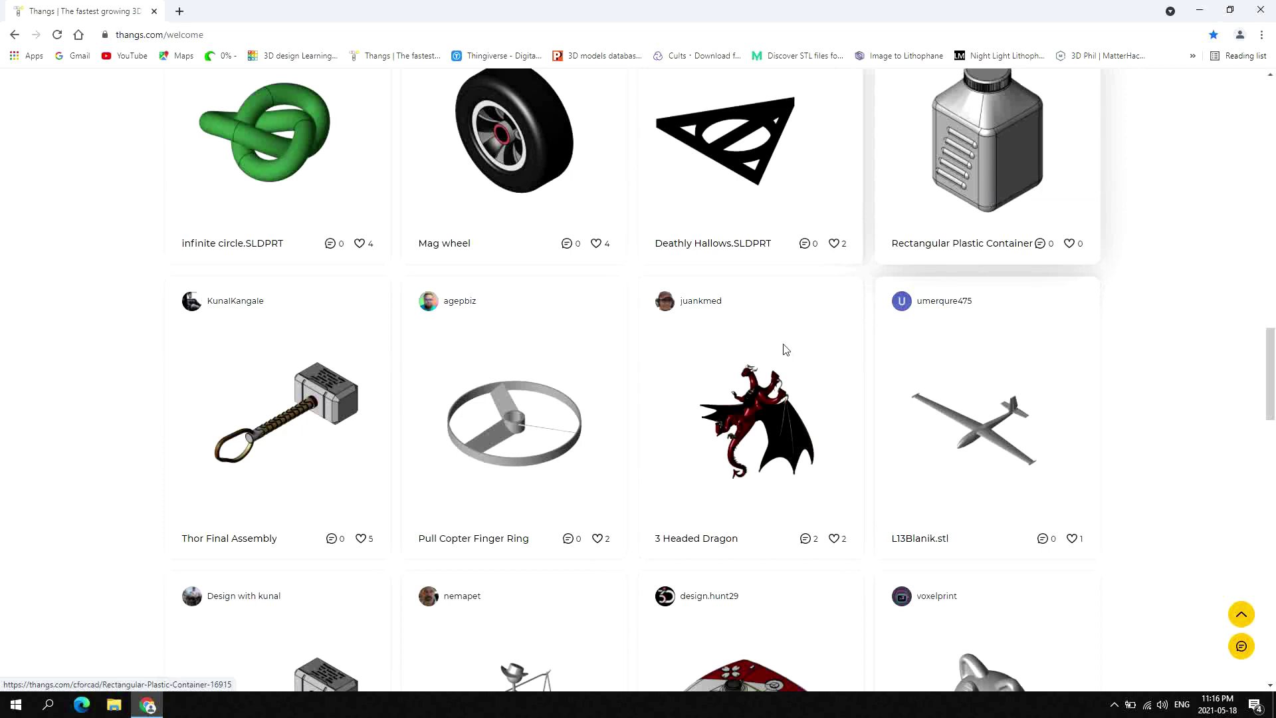
scroll(559, 538, "down", 2)
scroll(549, 558, "down", 2)
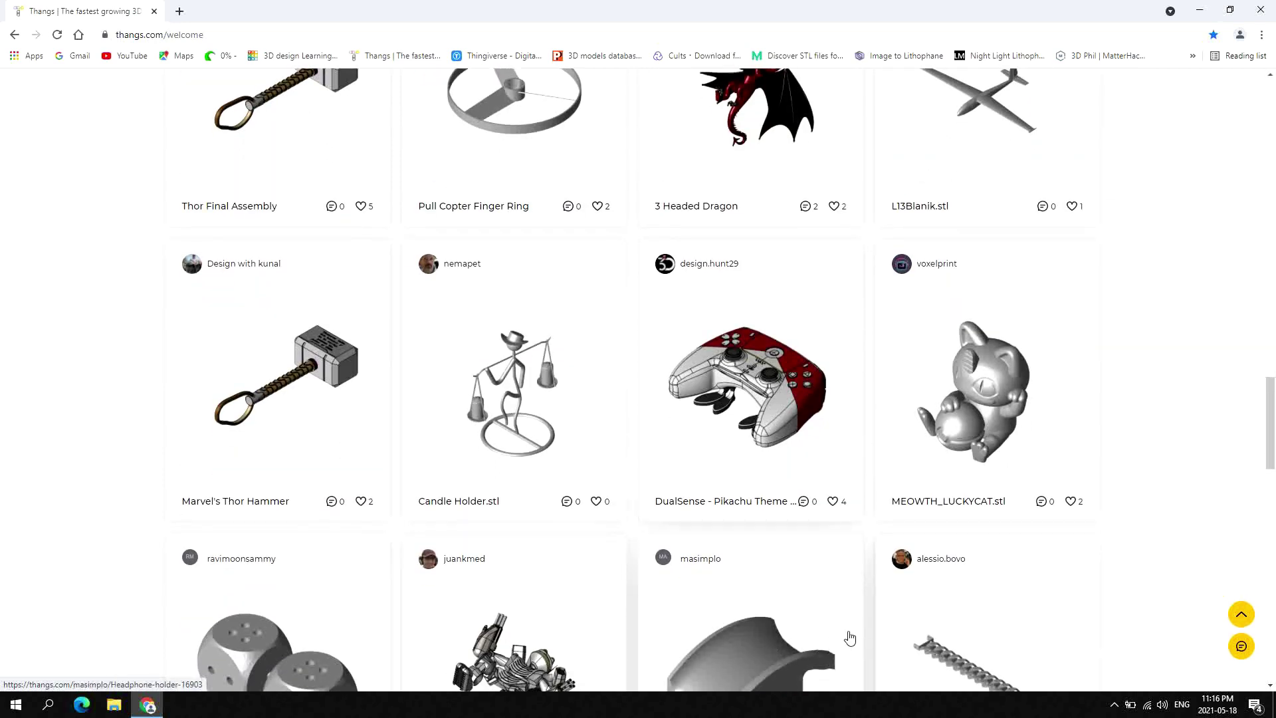
scroll(849, 637, "down", 2)
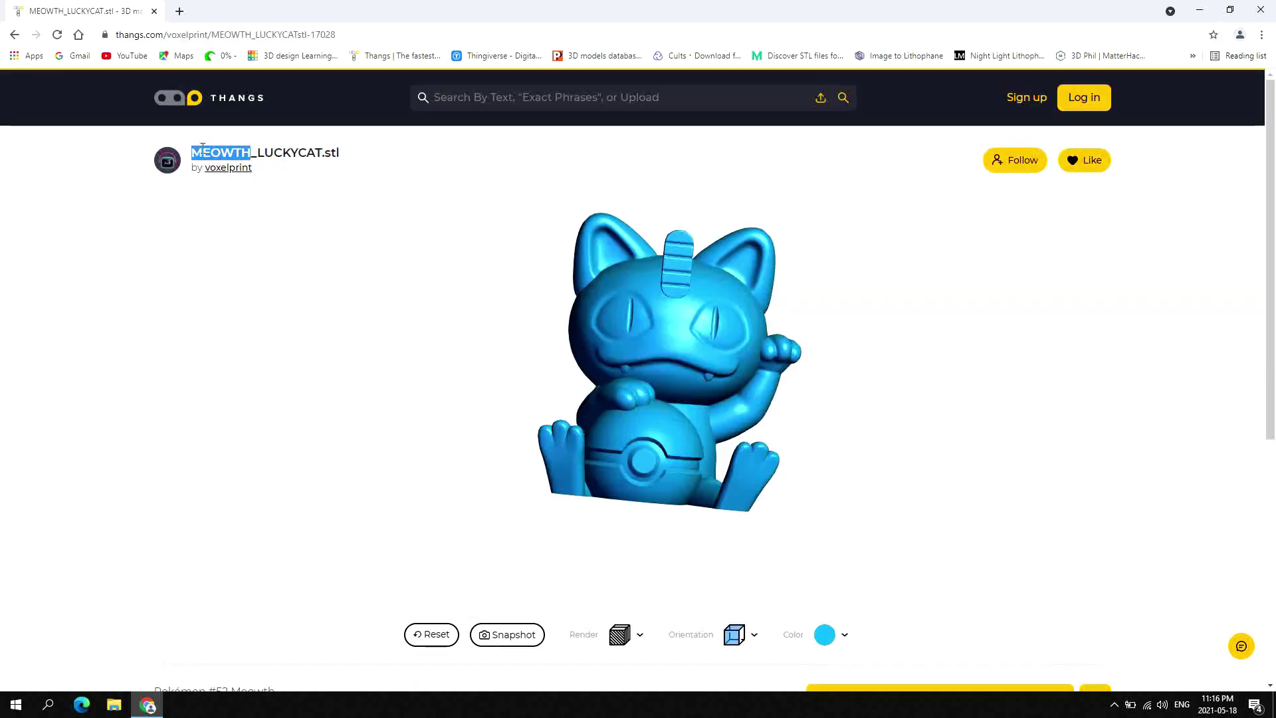
Copy MEOWTH from the title and search Thangs for it
right_click(199, 151)
left_click(227, 190)
right_click(470, 100)
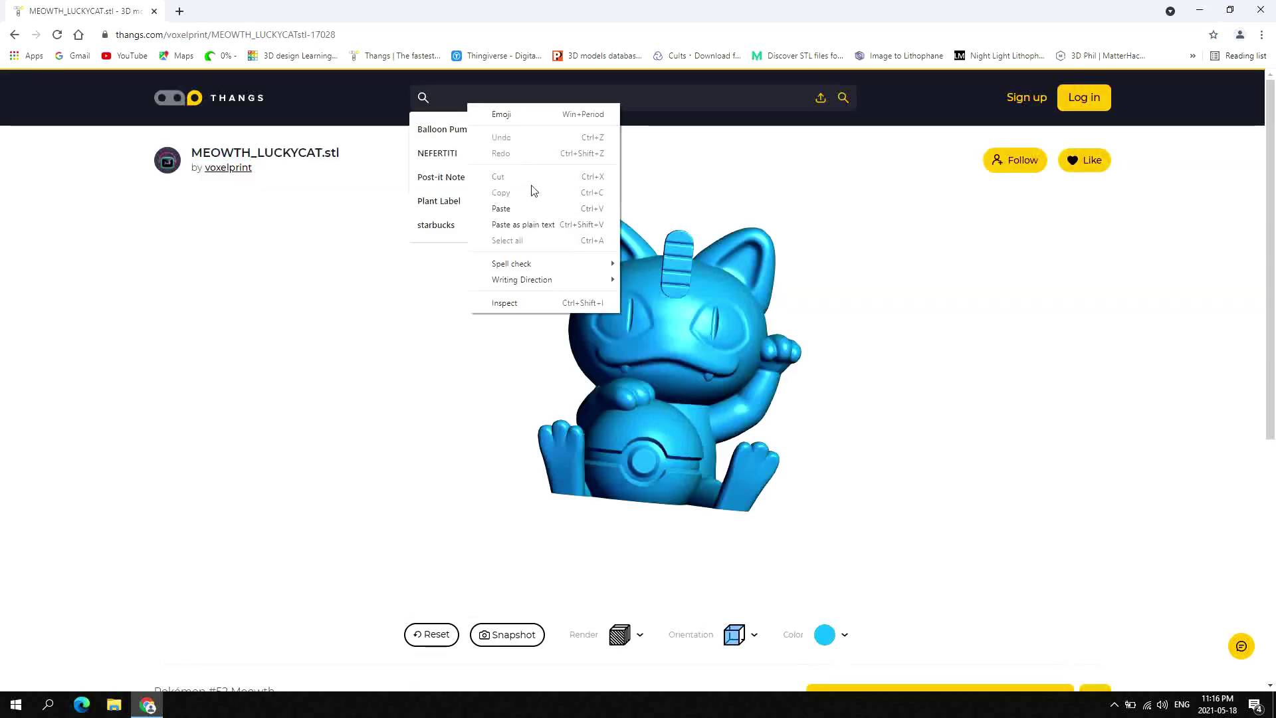
left_click(500, 208)
left_click(844, 96)
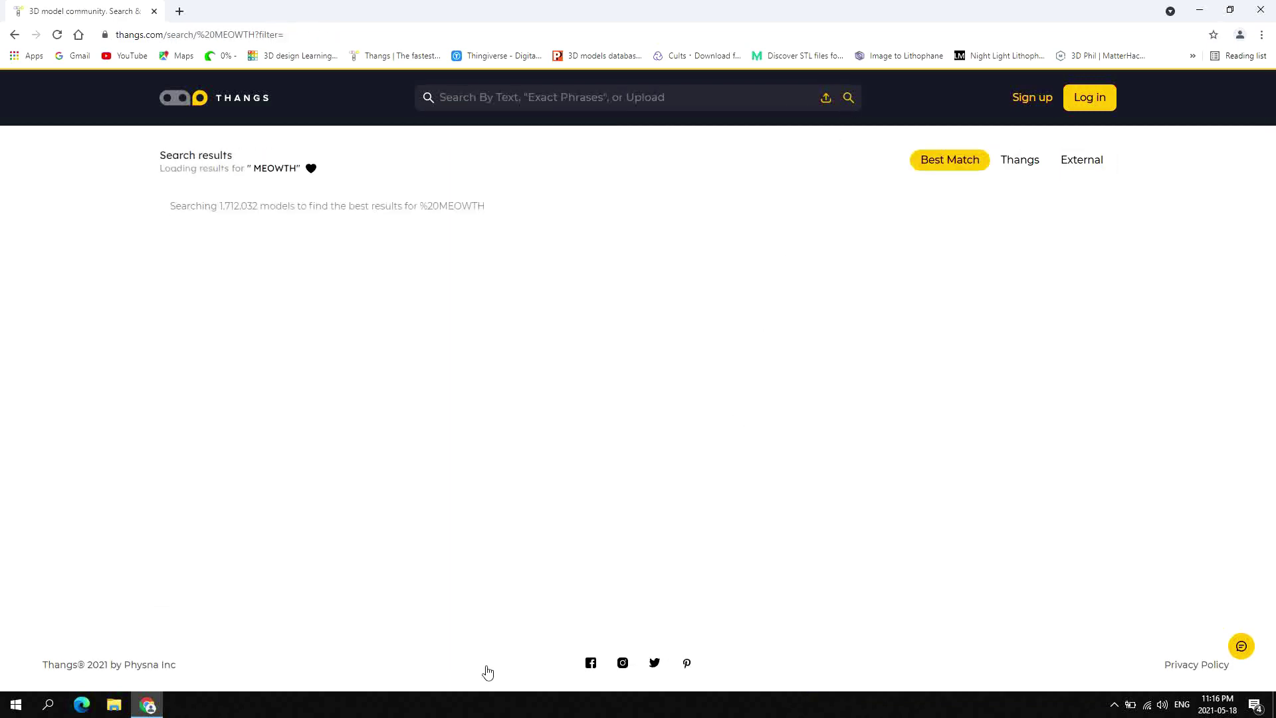
scroll(825, 413, "down", 2)
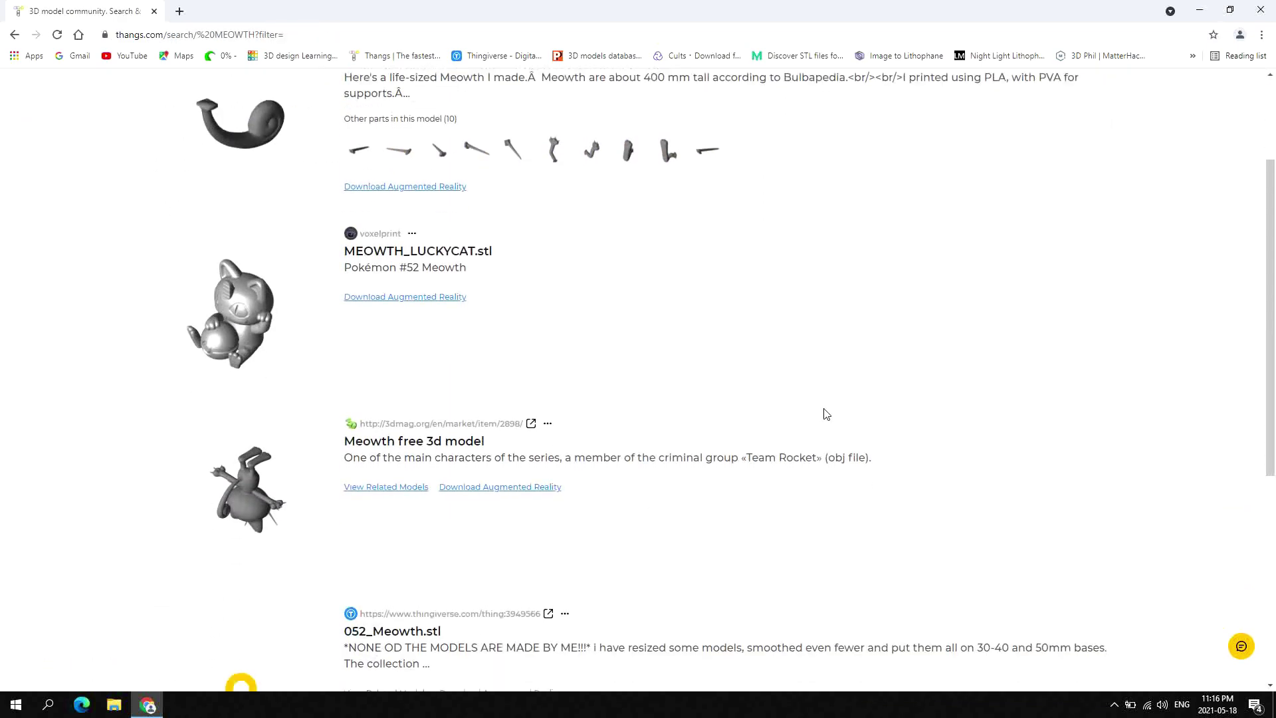
scroll(826, 413, "down", 2)
scroll(431, 328, "down", 3)
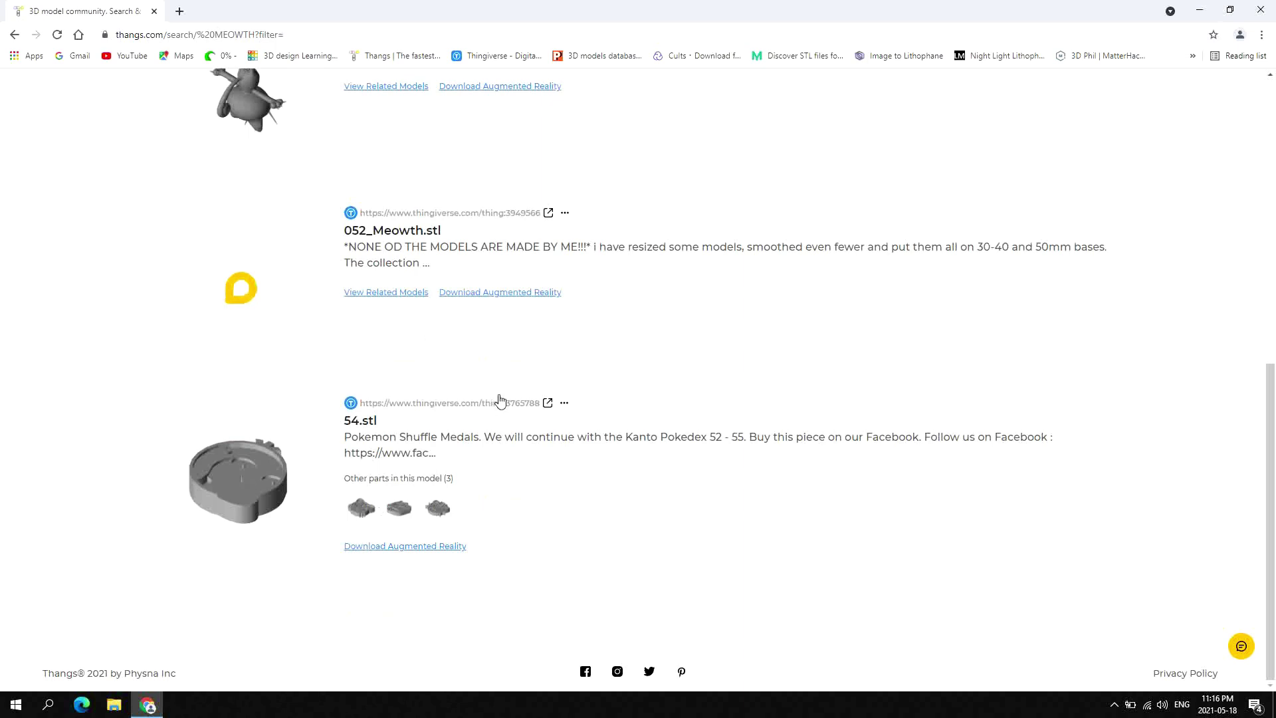
scroll(410, 407, "up", 3)
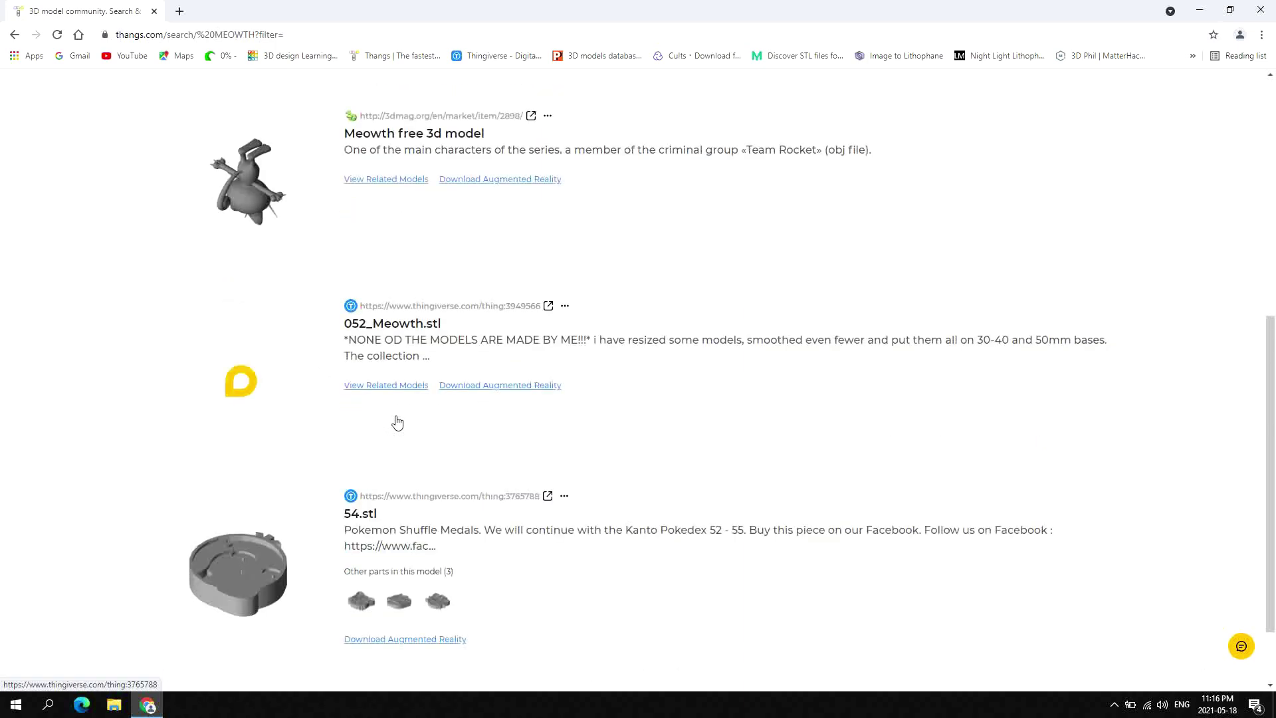
scroll(400, 419, "up", 5)
Open MEOWTH_LUCKYCAT.stl, reposition the cat in the viewer, and try dark and light blue
left_click(418, 409)
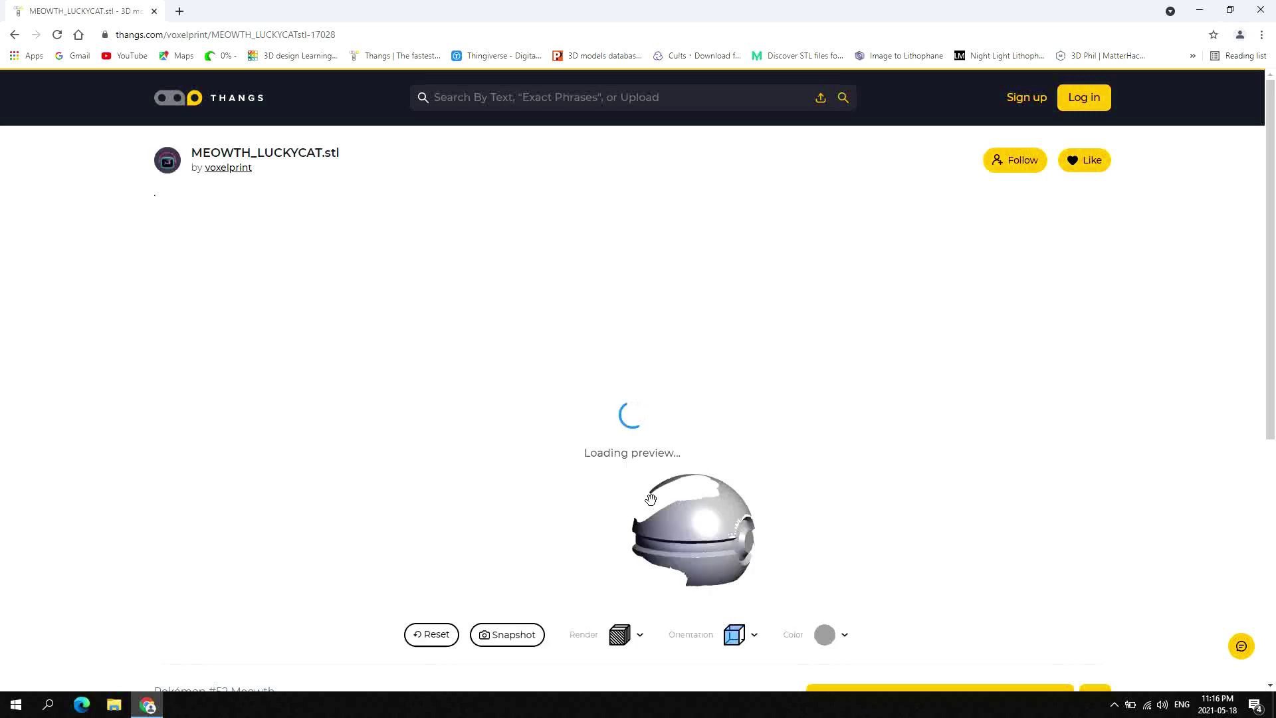
mouse_move(659, 595)
left_mouse_down()
mouse_move(653, 541)
mouse_move(542, 459)
left_mouse_up()
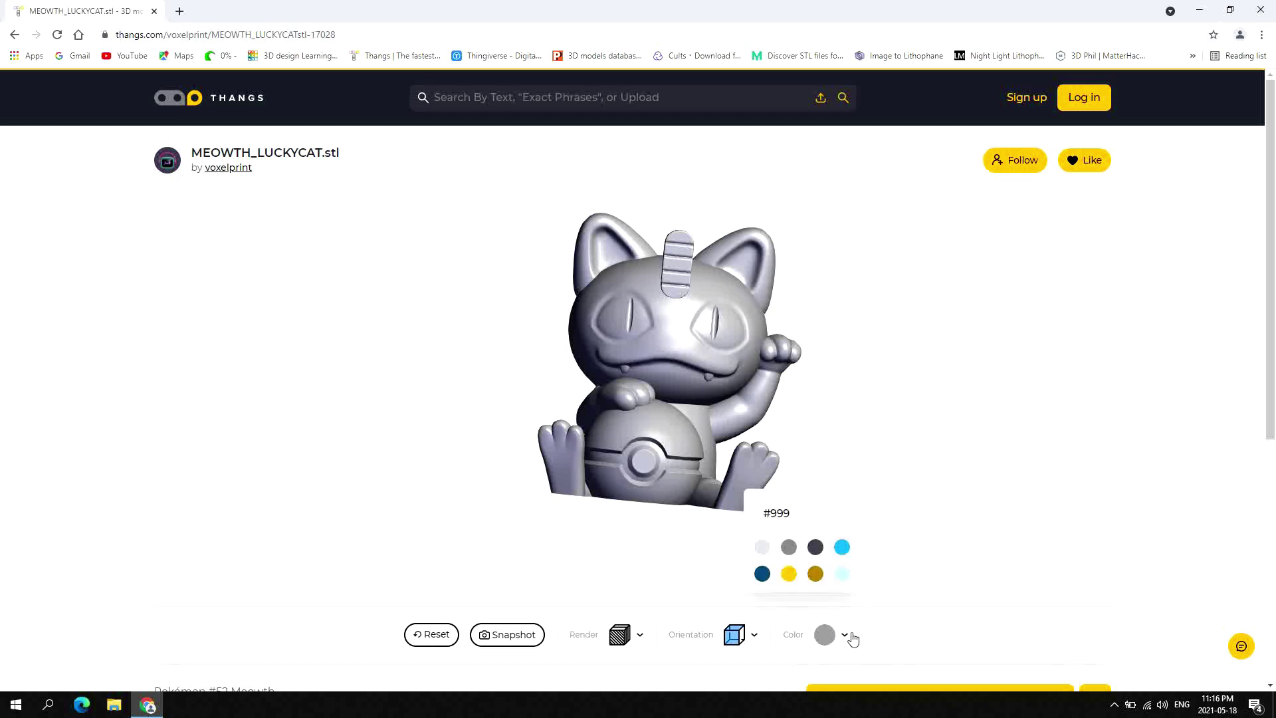
left_click(762, 573)
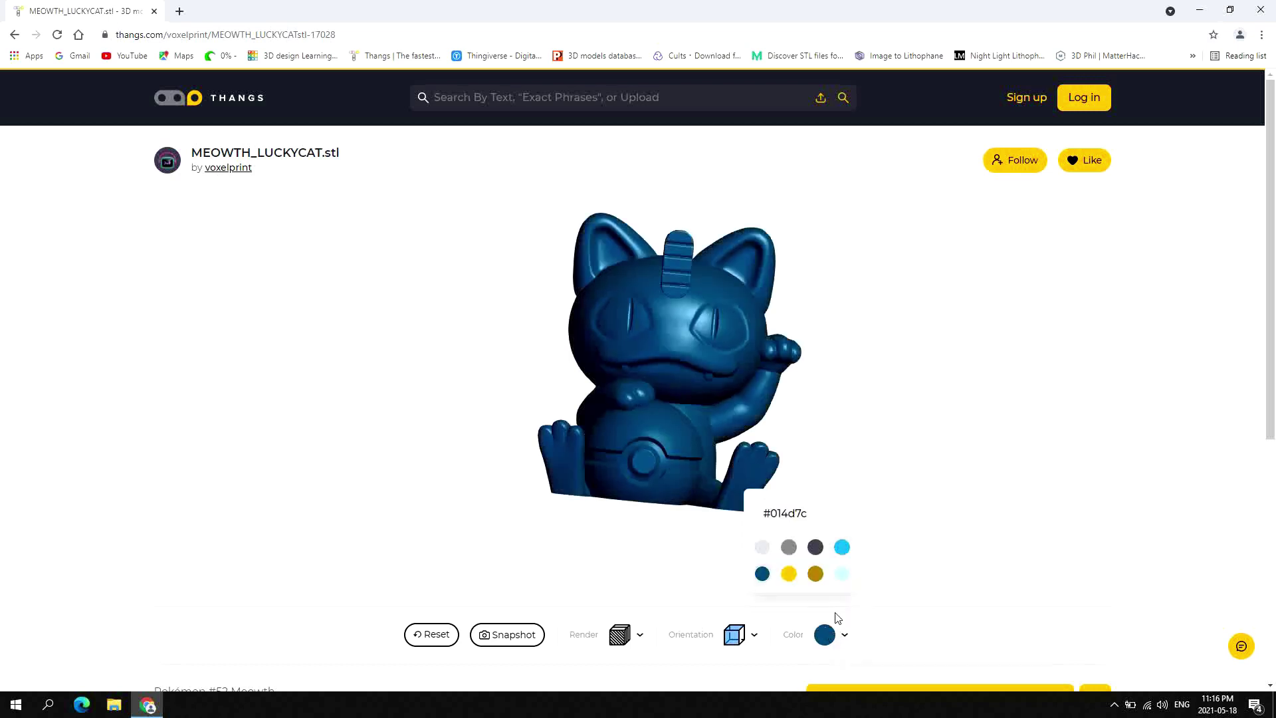
left_click(843, 547)
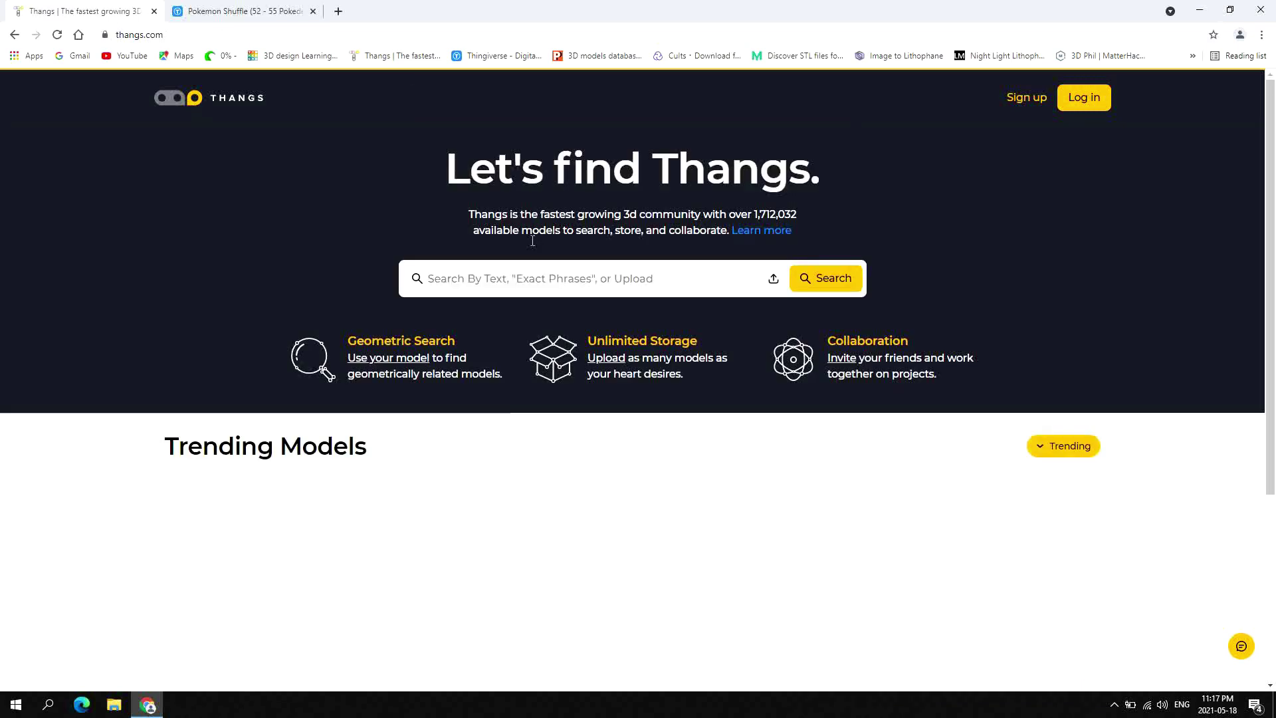
scroll(715, 404, "down", 3)
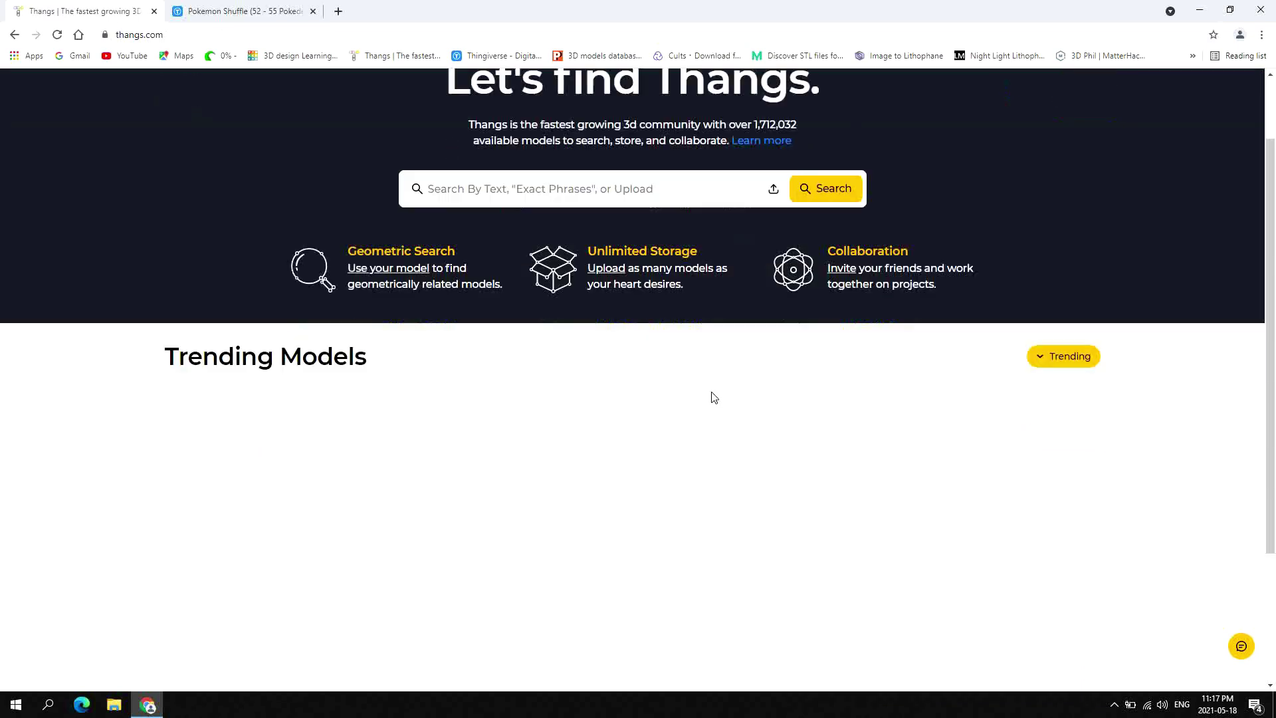
scroll(715, 404, "down", 3)
scroll(715, 404, "down", 4)
scroll(715, 404, "down", 3)
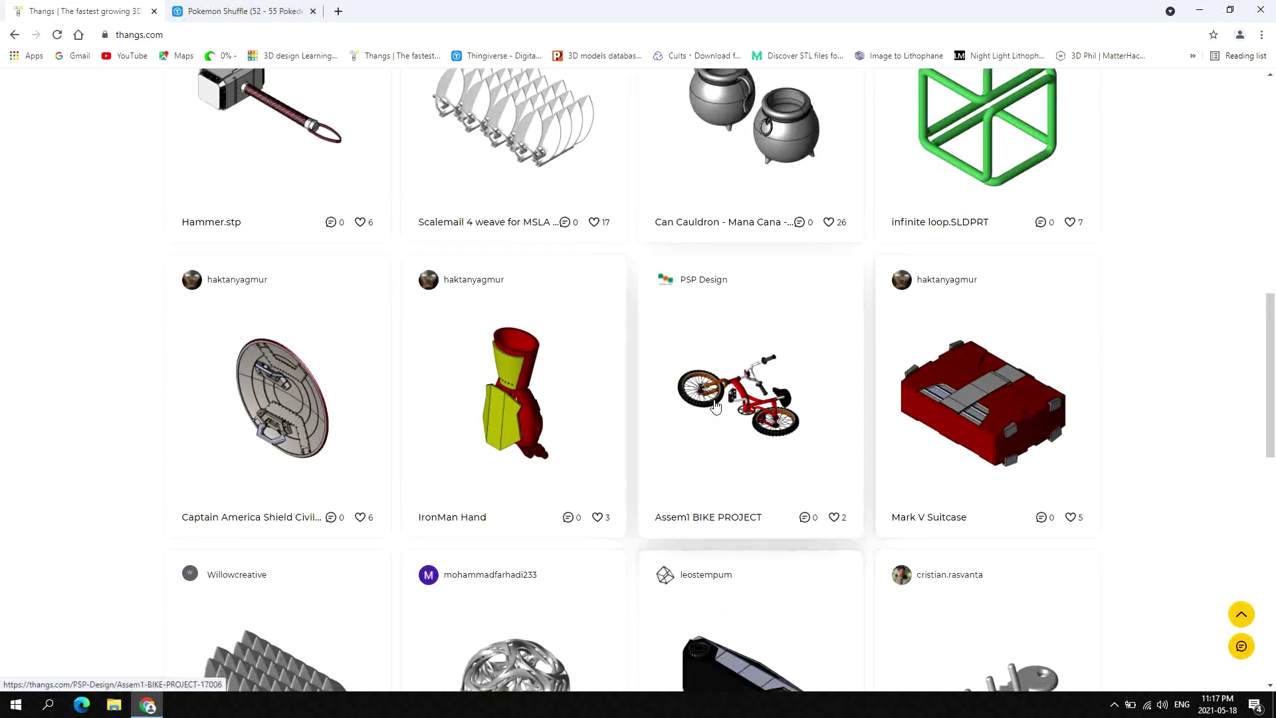
scroll(715, 403, "down", 3)
scroll(713, 405, "down", 3)
scroll(628, 359, "down", 3)
scroll(538, 279, "down", 2)
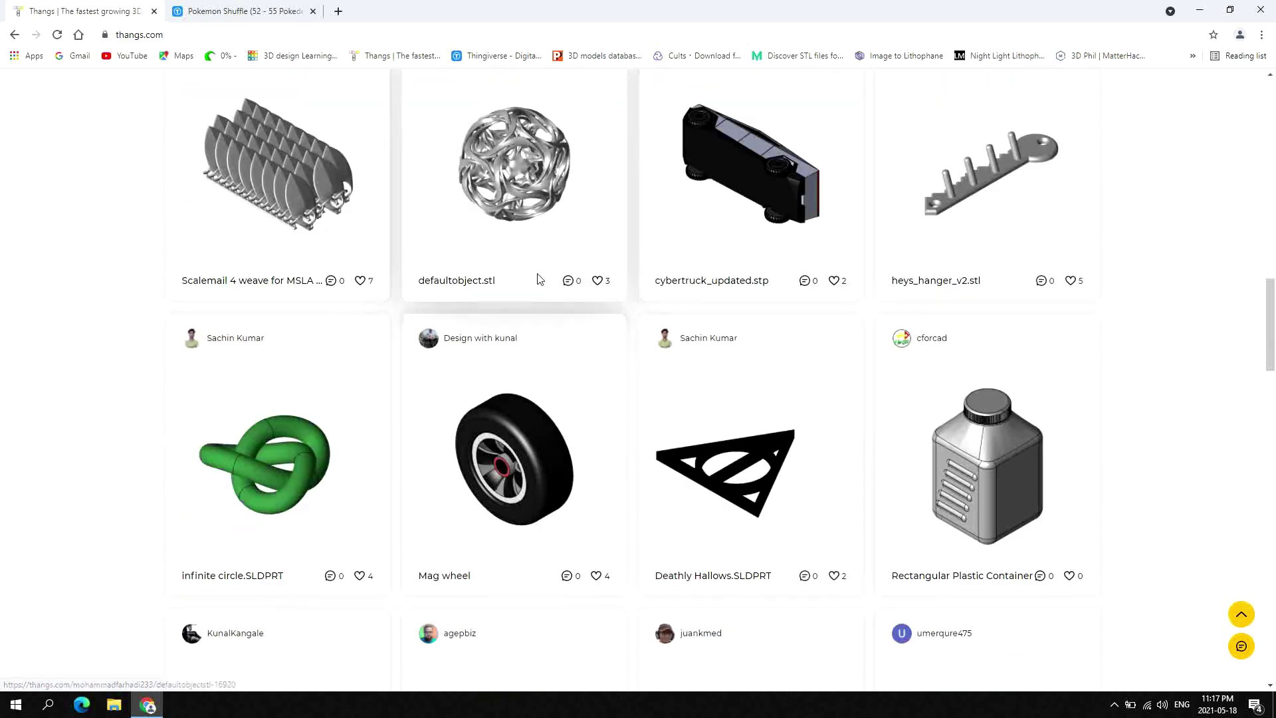
left_click(524, 224)
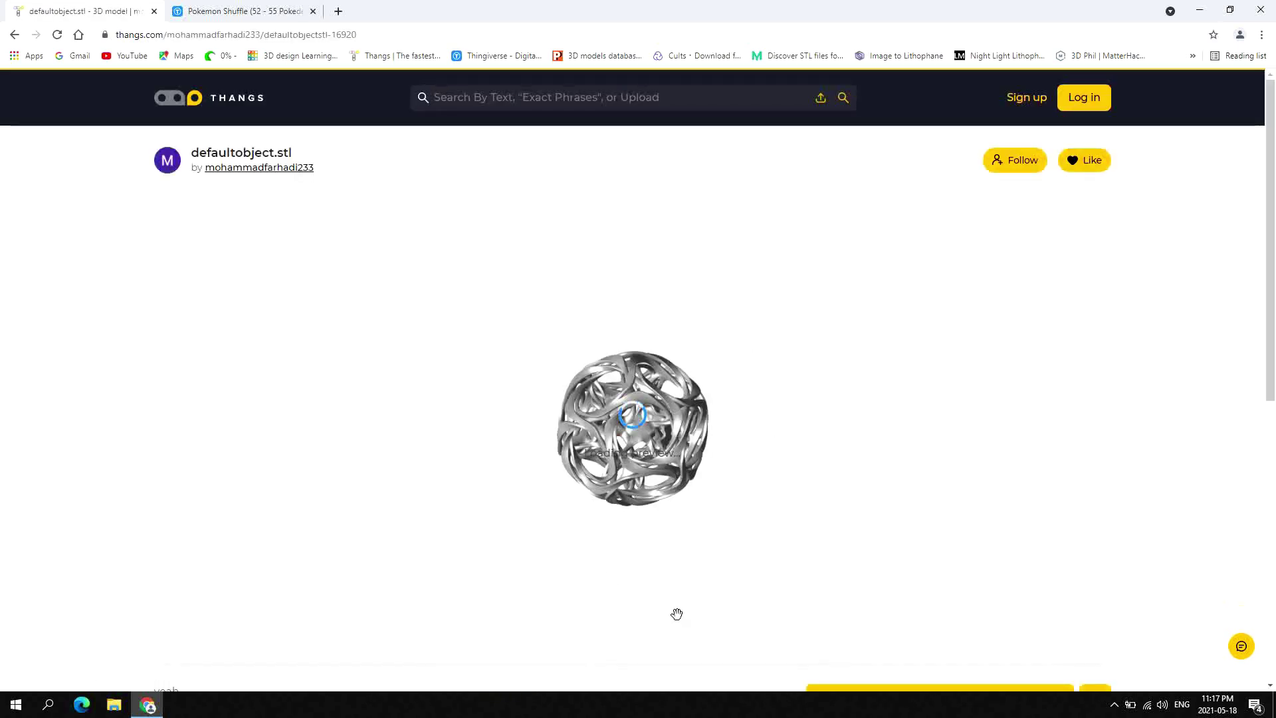
left_click_drag(659, 519, 700, 486)
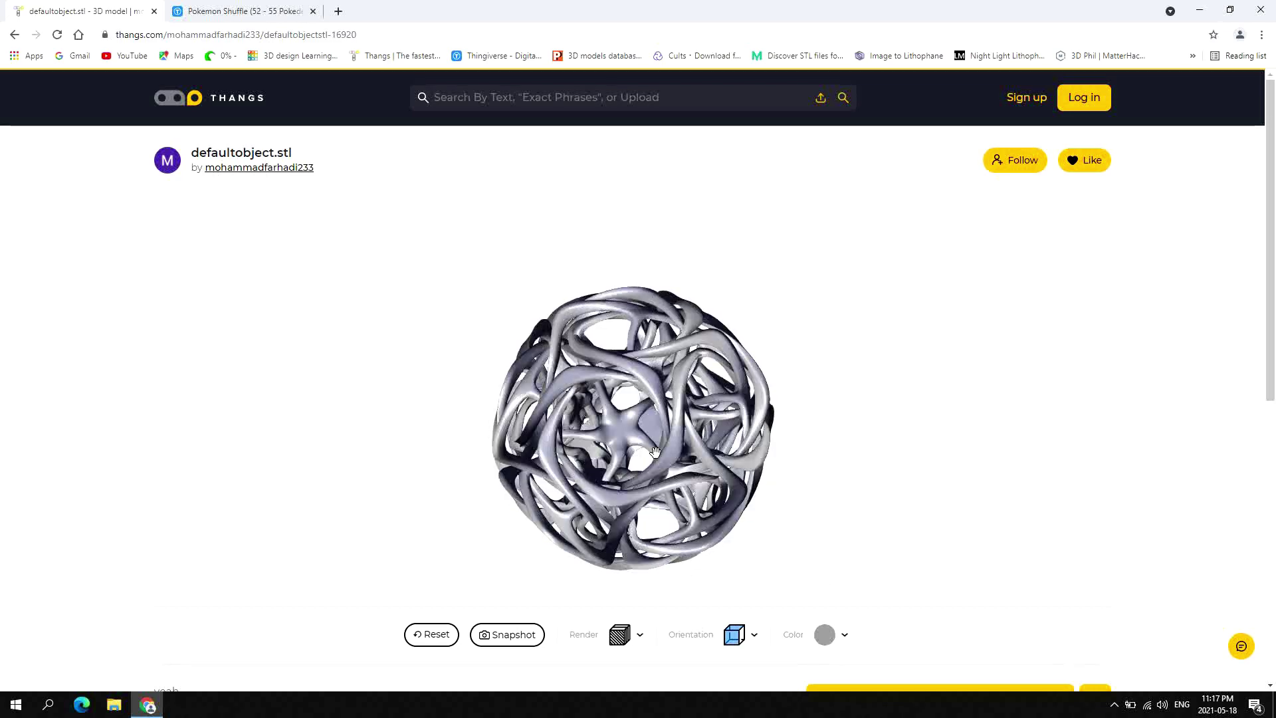
mouse_move(653, 448)
left_mouse_down()
mouse_move(834, 426)
mouse_move(777, 584)
left_mouse_up()
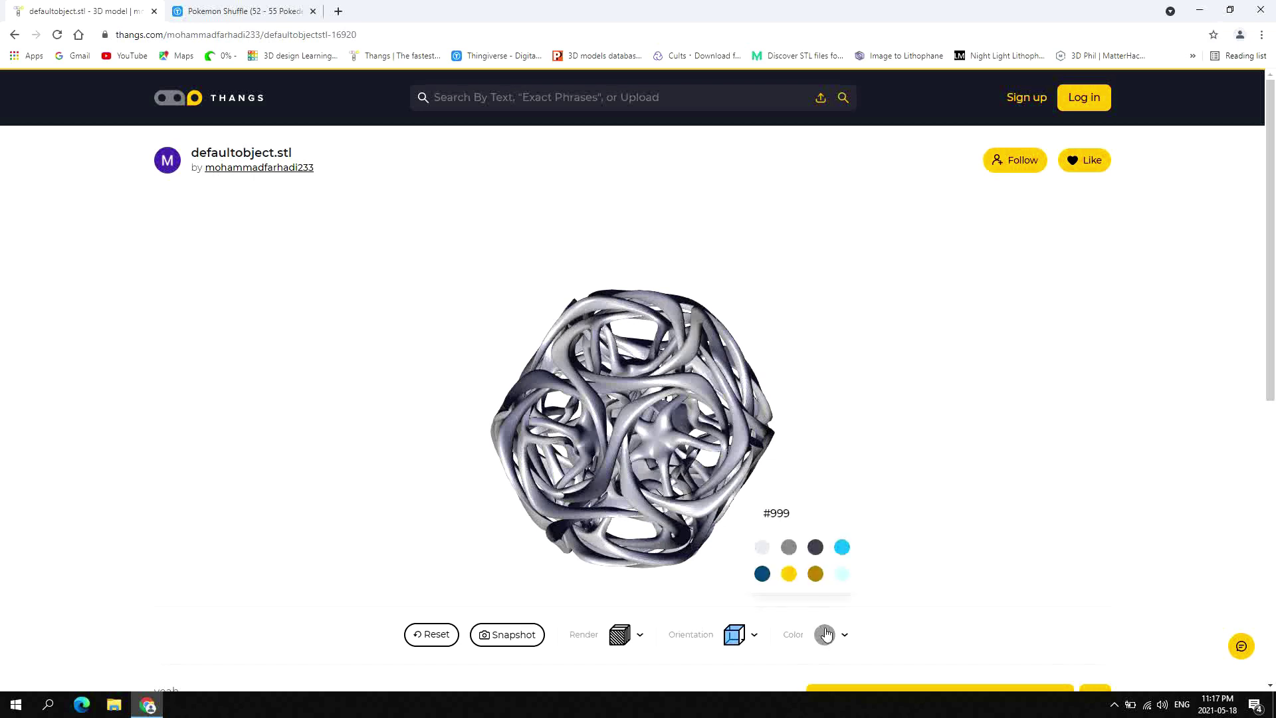
left_click(844, 547)
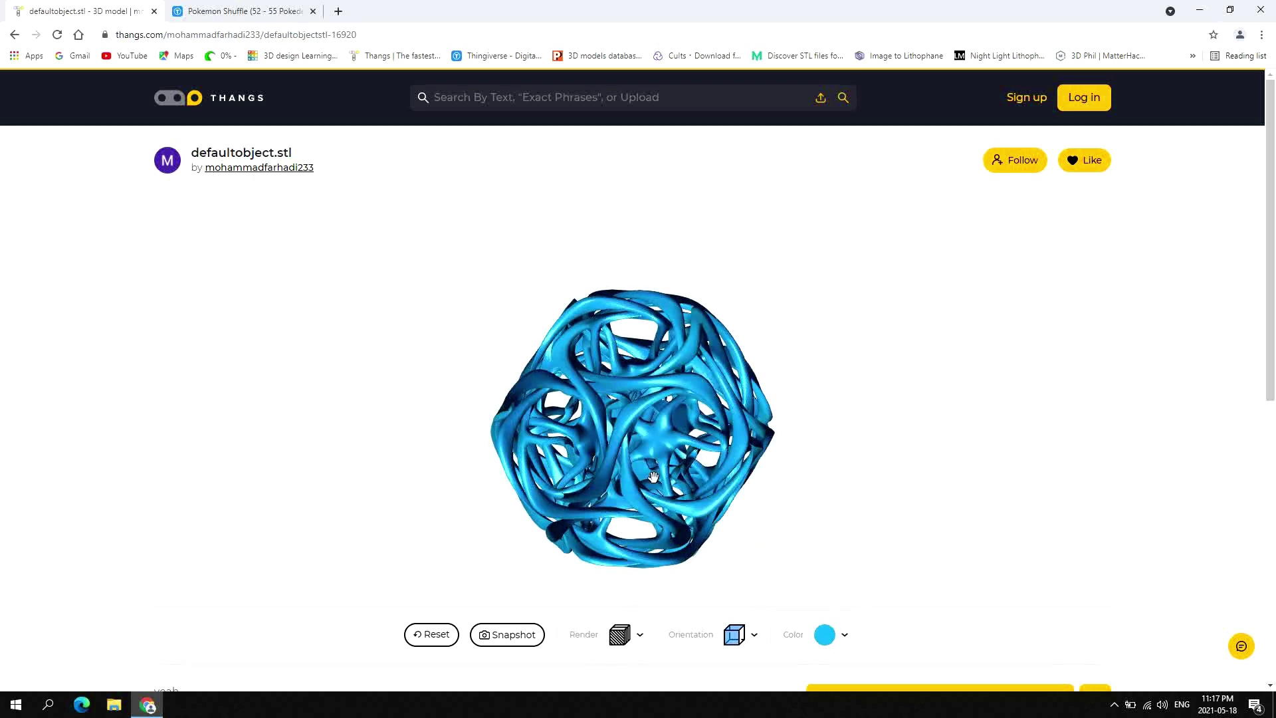